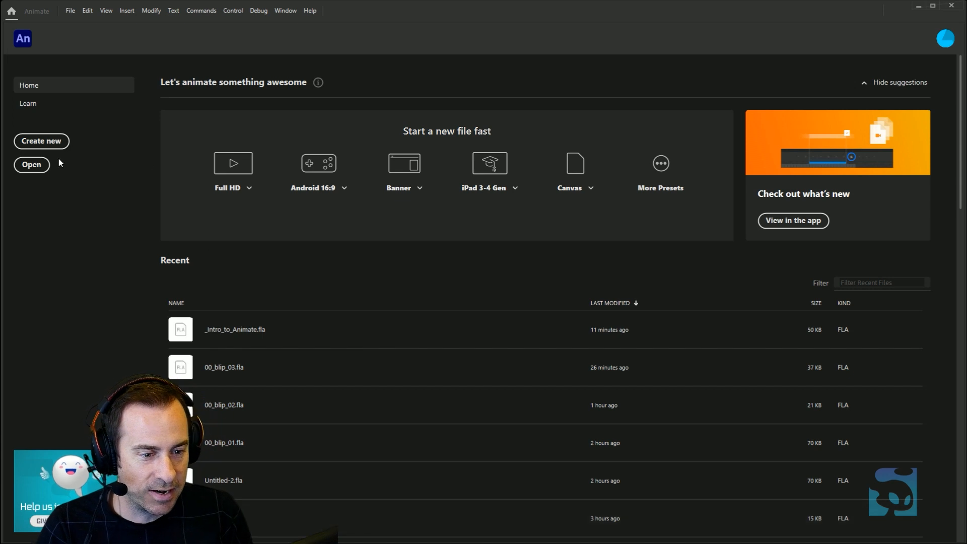
Create a new ActionScript 3.0 document 512 by 512 pixels at 30 fps
{"action": "left_click", "coordinate": [47, 143]}
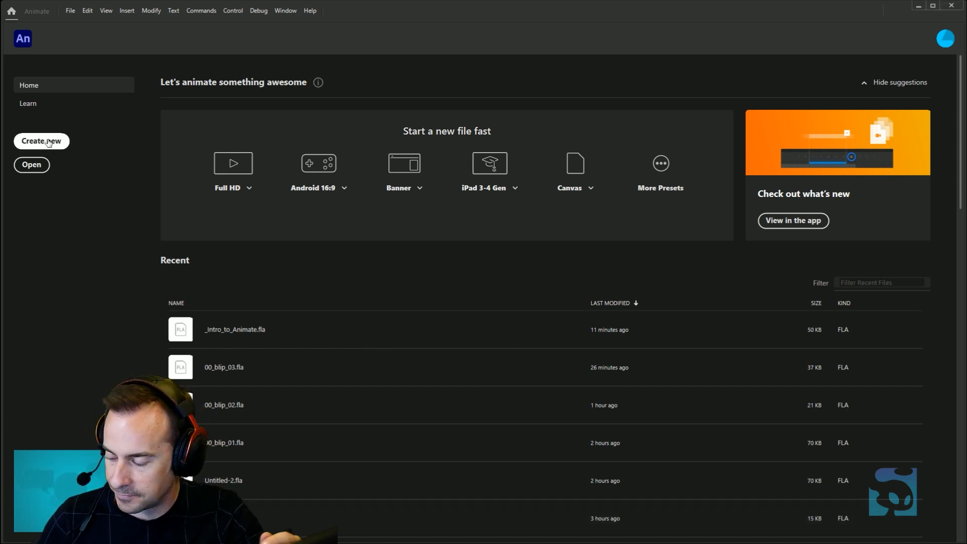
{"action": "left_click", "coordinate": [52, 144]}
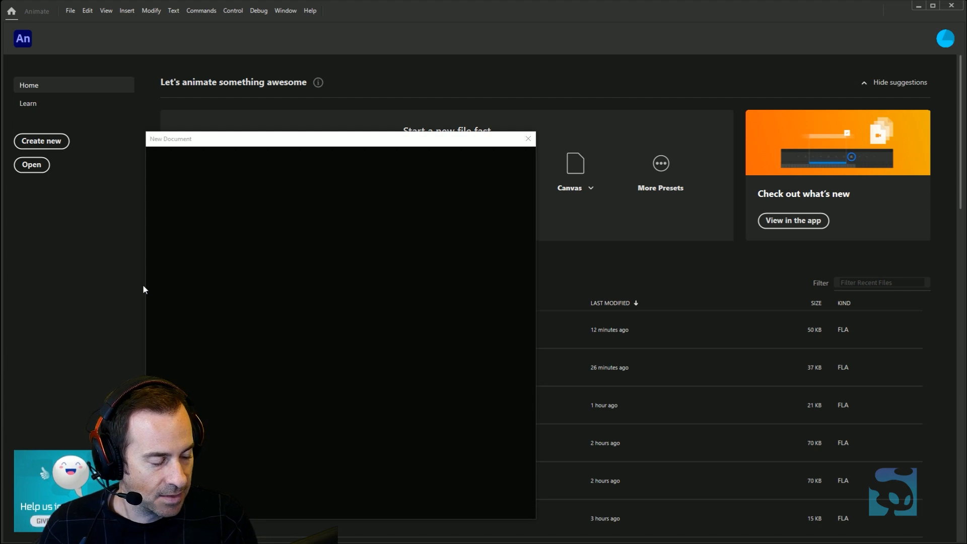
{"action": "left_click_drag", "start_coordinate": [451, 142], "coordinate": [497, 92]}
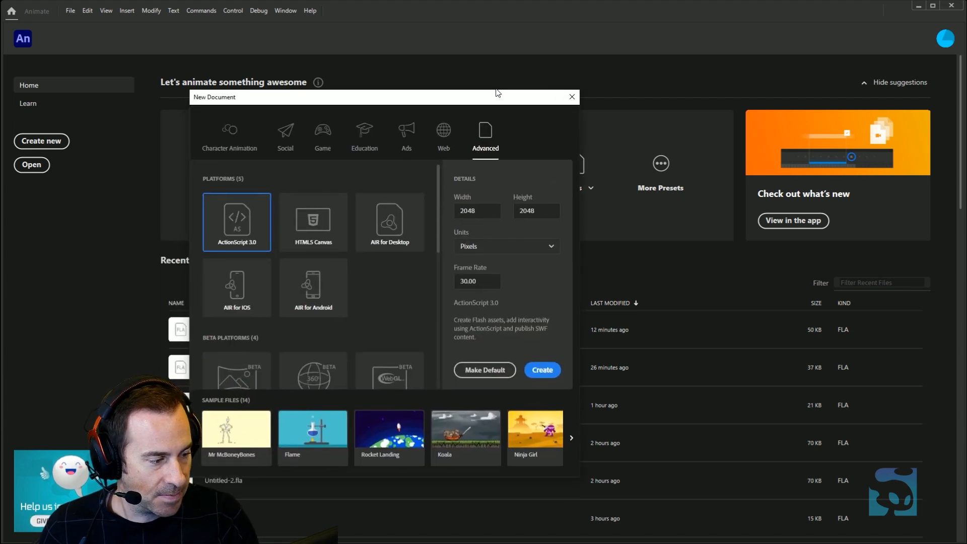
{"action": "left_click_drag", "start_coordinate": [459, 211], "coordinate": [582, 200]}
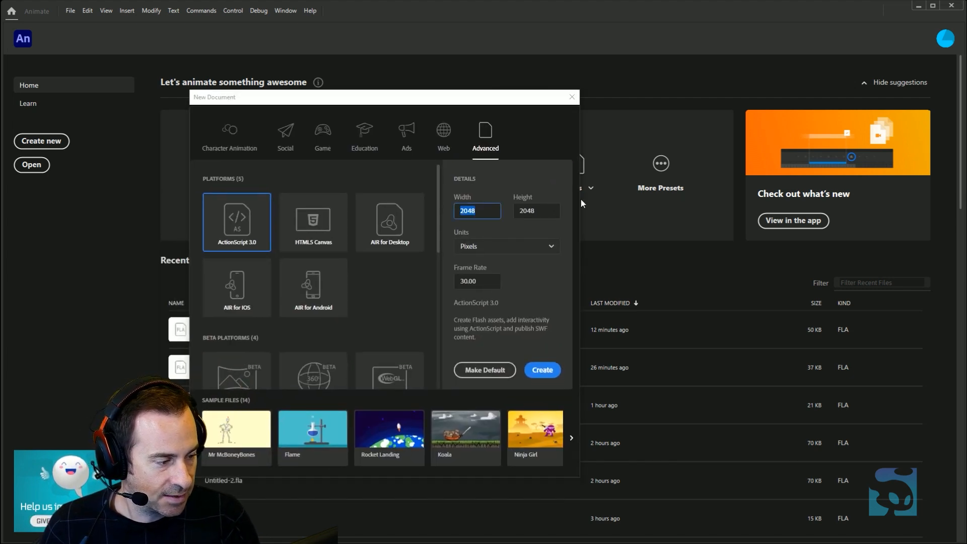
{"action": "type", "text": "512"}
{"action": "key", "text": "Tab"}
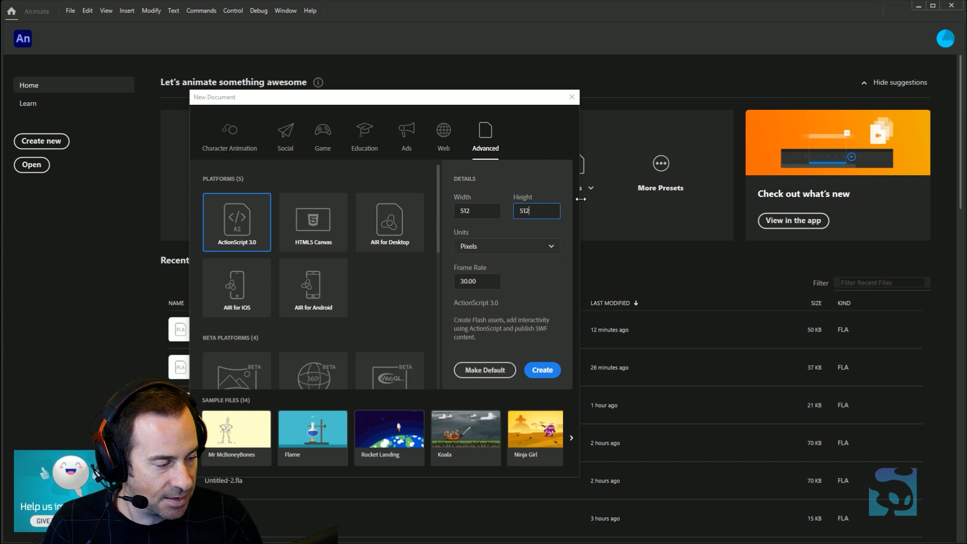
{"action": "key", "text": "Tab"}
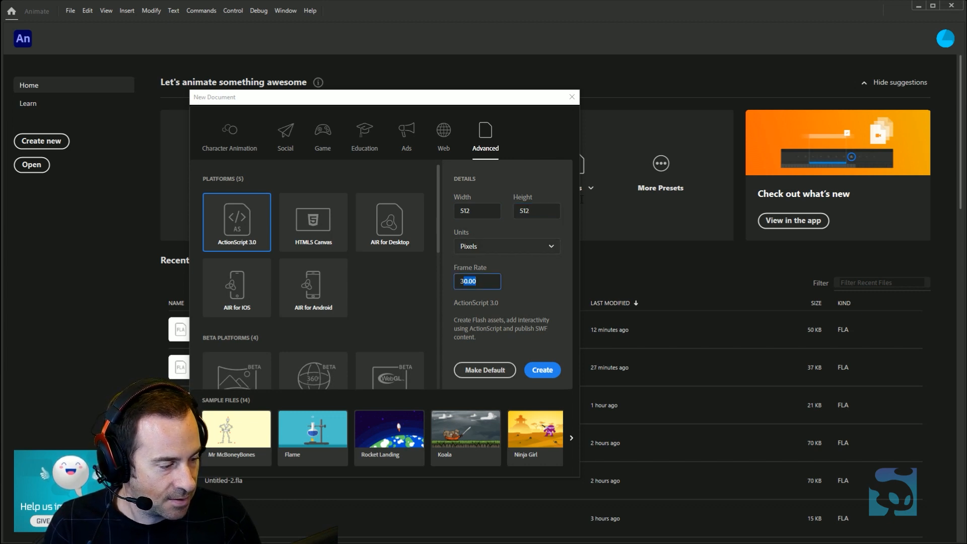
{"action": "key", "text": "Right"}
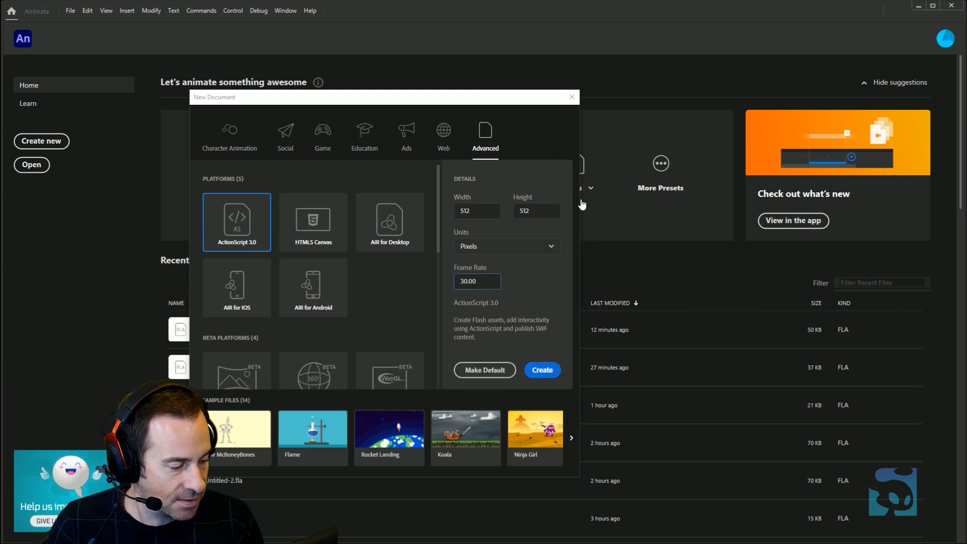
{"action": "key", "text": "Return"}
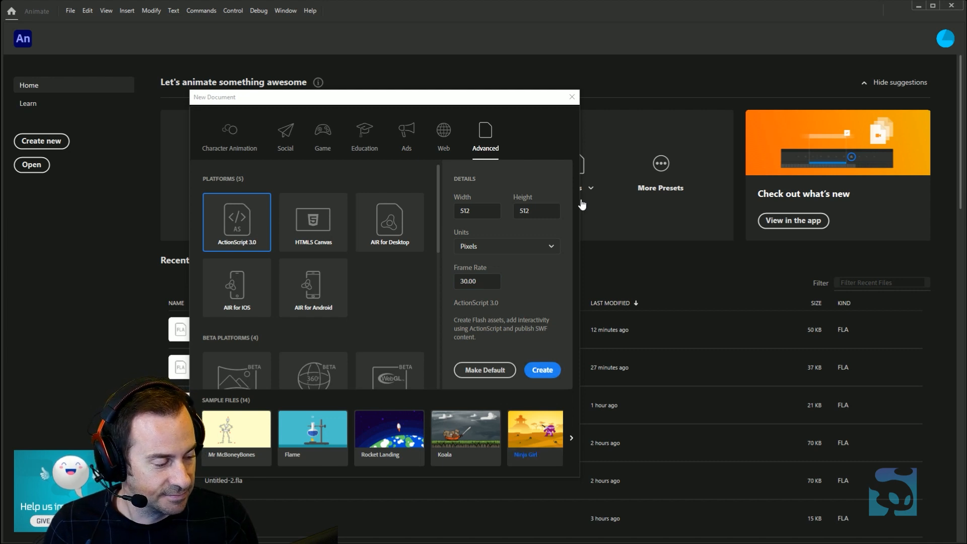
{"action": "key", "text": "Return"}
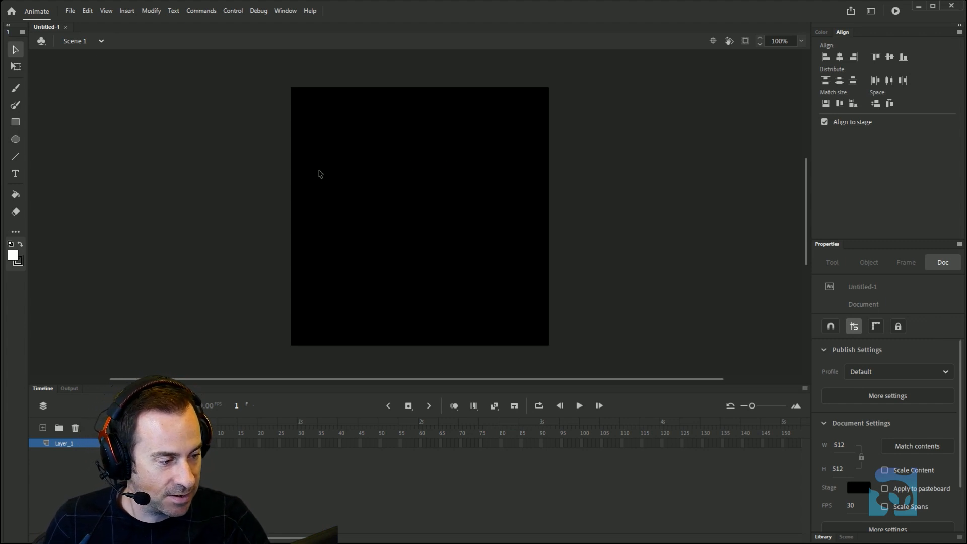
Try a looping freehand Classic Brush stroke in white on the stage and undo it
{"action": "key", "text": "b"}
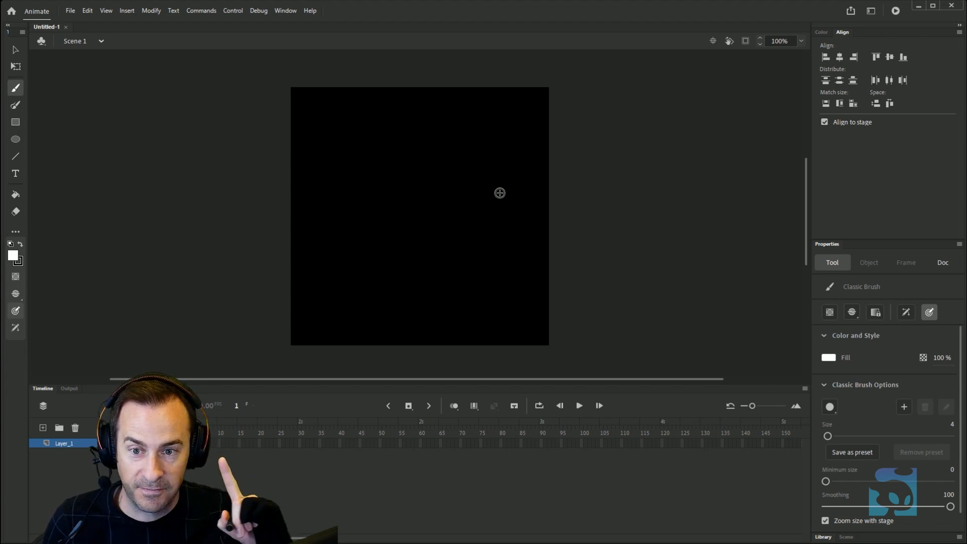
{"action": "mouse_move", "coordinate": [393, 132]}
{"action": "left_mouse_down"}
{"action": "mouse_move", "coordinate": [483, 259]}
{"action": "mouse_move", "coordinate": [524, 180]}
{"action": "mouse_move", "coordinate": [431, 95]}
{"action": "mouse_move", "coordinate": [425, 292]}
{"action": "mouse_move", "coordinate": [432, 182]}
{"action": "left_mouse_up"}
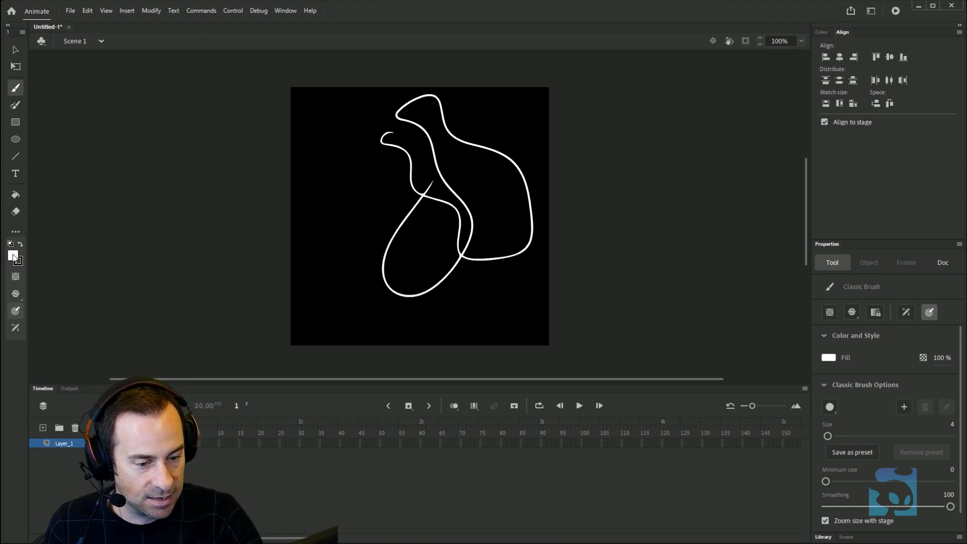
{"action": "left_click", "coordinate": [13, 257]}
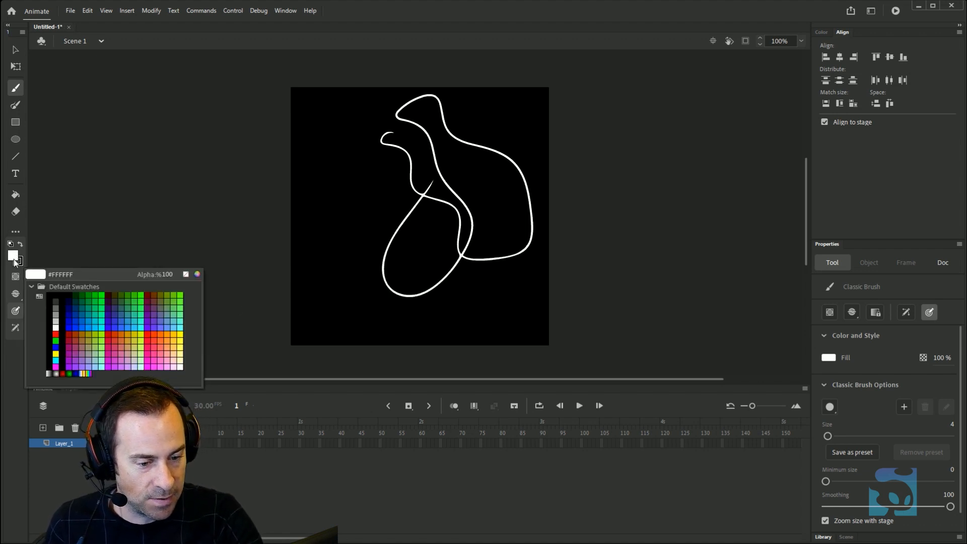
{"action": "left_click", "coordinate": [56, 327]}
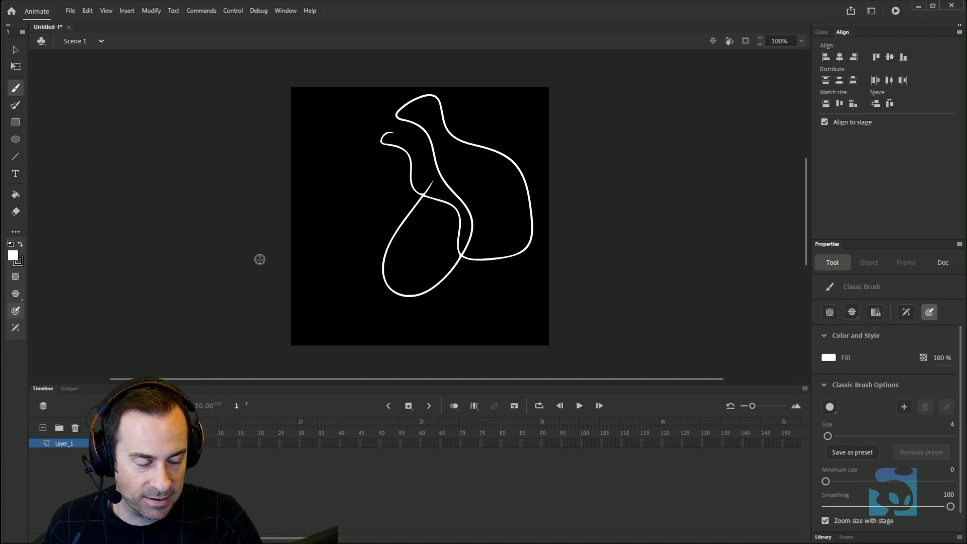
{"action": "key", "text": "ctrl+z"}
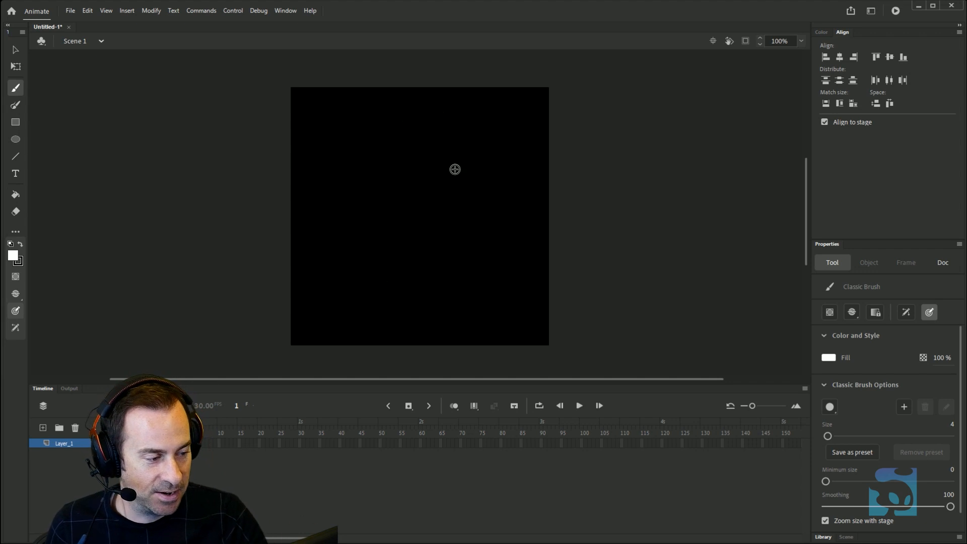
Draw a freehand oval outline in the upper half of the stage and fill it with white
{"action": "mouse_move", "coordinate": [468, 172]}
{"action": "left_mouse_down"}
{"action": "mouse_move", "coordinate": [454, 128]}
{"action": "mouse_move", "coordinate": [458, 205]}
{"action": "mouse_move", "coordinate": [457, 135]}
{"action": "left_mouse_up"}
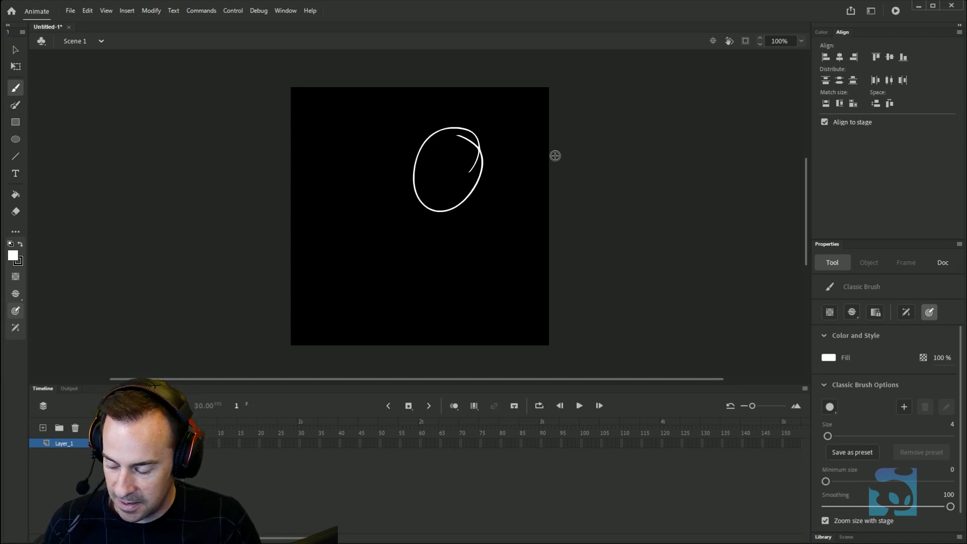
{"action": "key", "text": "k"}
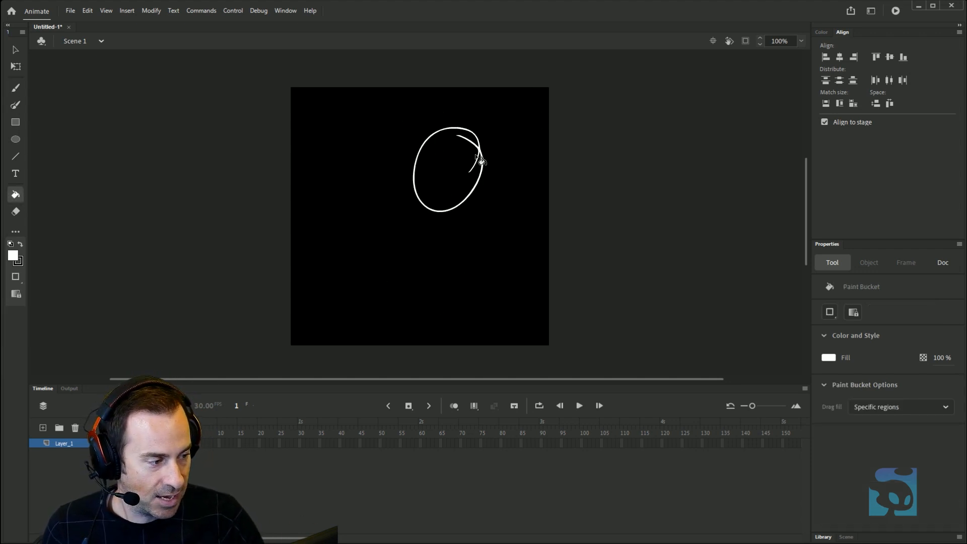
{"action": "left_click", "coordinate": [451, 162]}
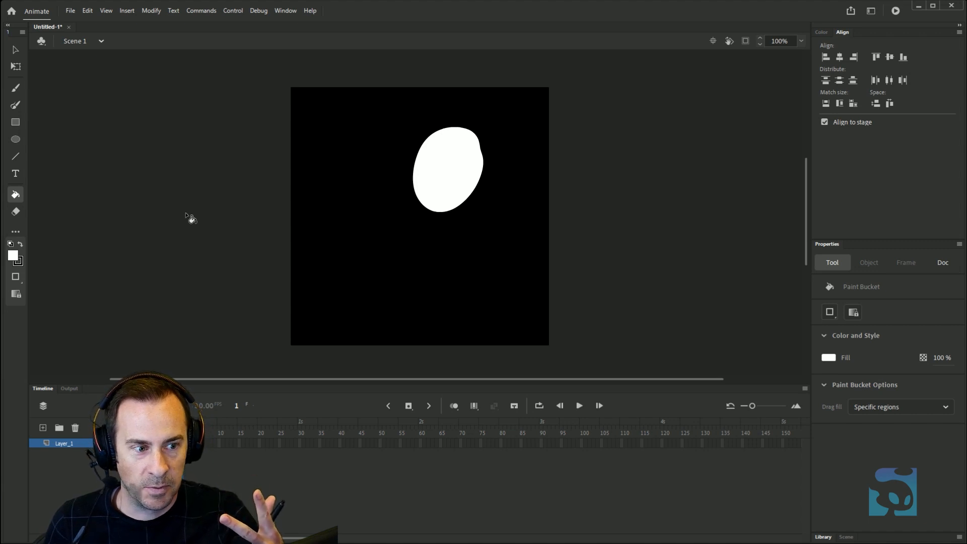
Try a blank keyframe on frame 2 after the oval, compare both frames and undo back to an empty stage
{"action": "key", "text": "F7"}
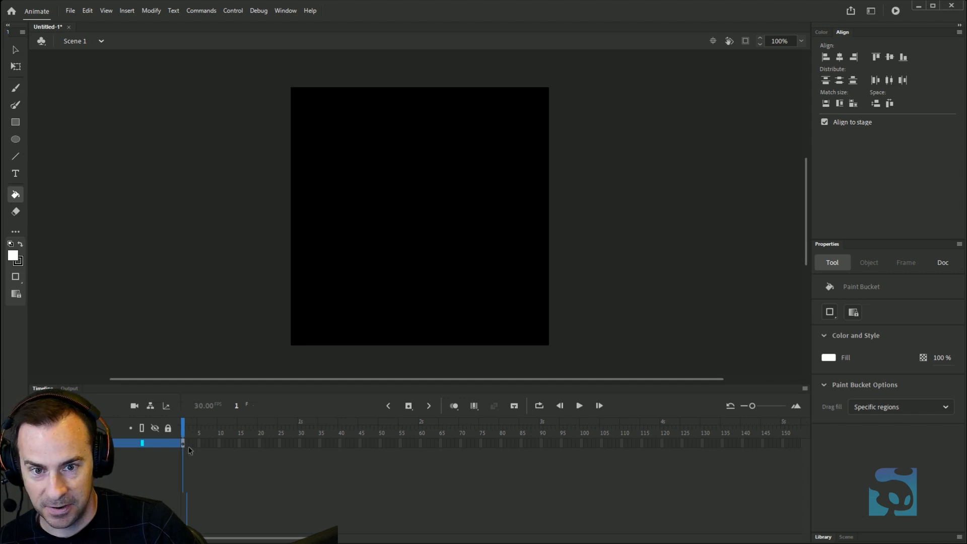
{"action": "key", "text": "comma"}
{"action": "key", "text": "period"}
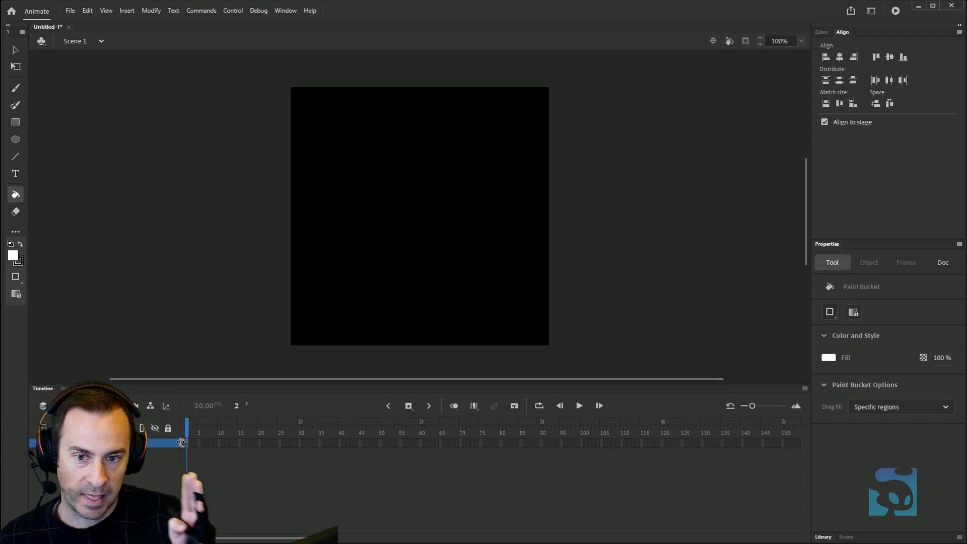
{"action": "key", "text": "comma"}
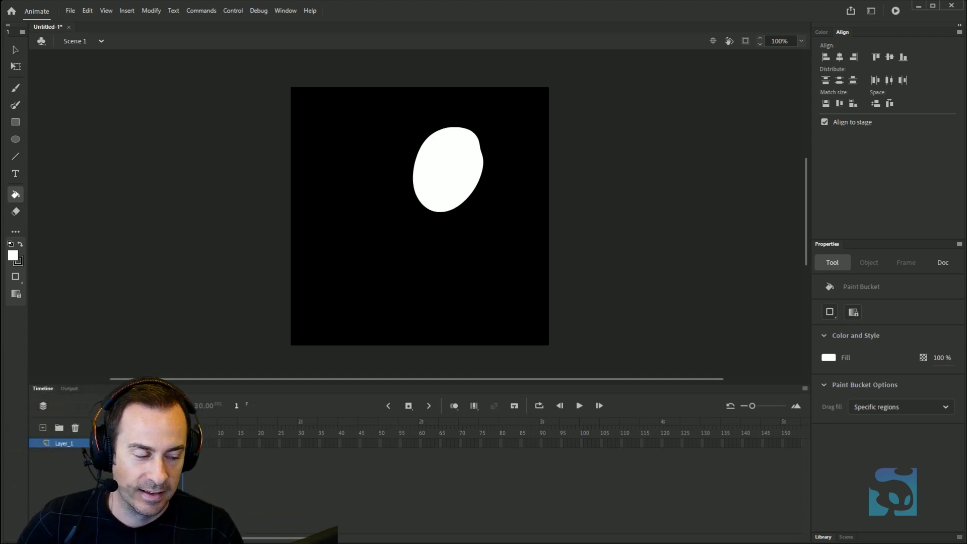
{"action": "key", "text": "ctrl+z"}
{"action": "key", "text": "ctrl+z"}
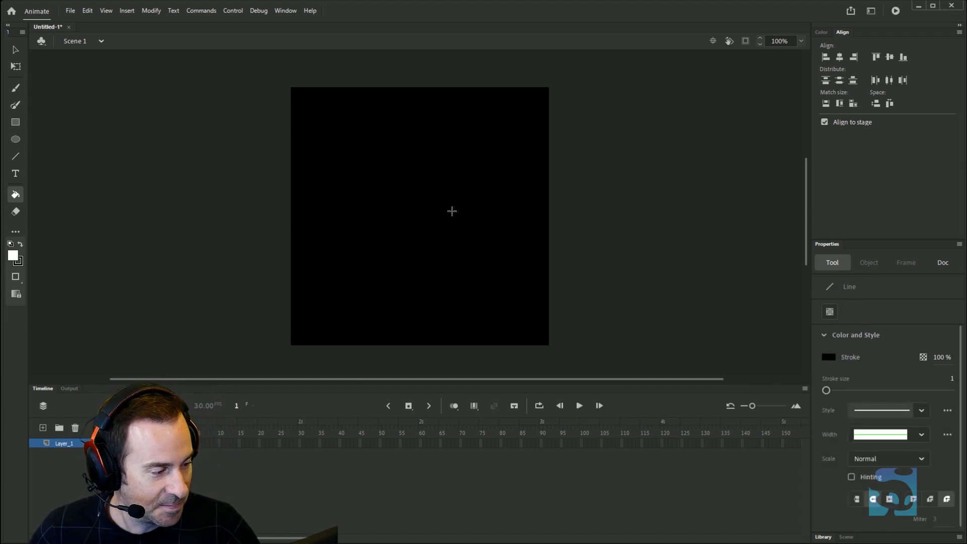
Brush a closed, pointed slash outline running diagonally from the stage's upper-left area to its lower-right area on frame 1
{"action": "key", "text": "b"}
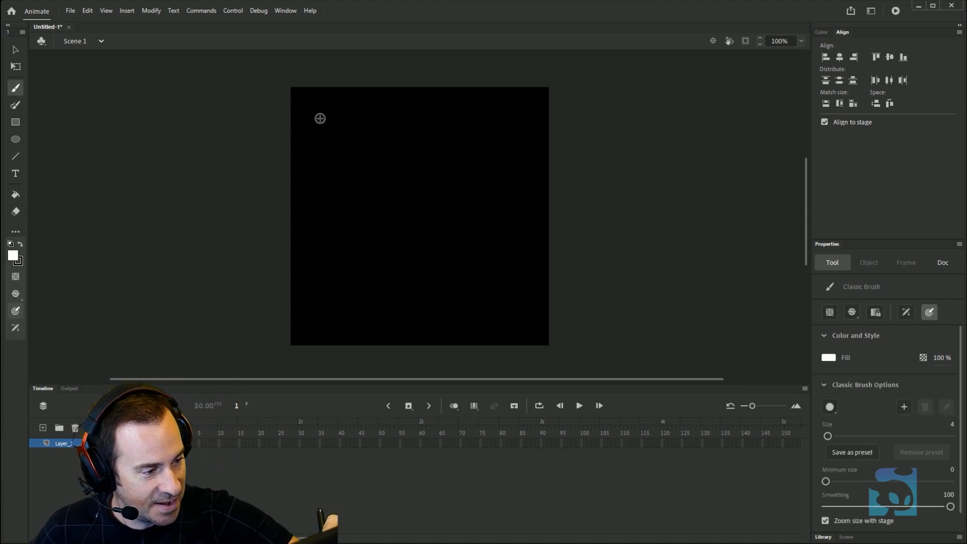
{"action": "left_click_drag", "start_coordinate": [319, 117], "coordinate": [522, 315]}
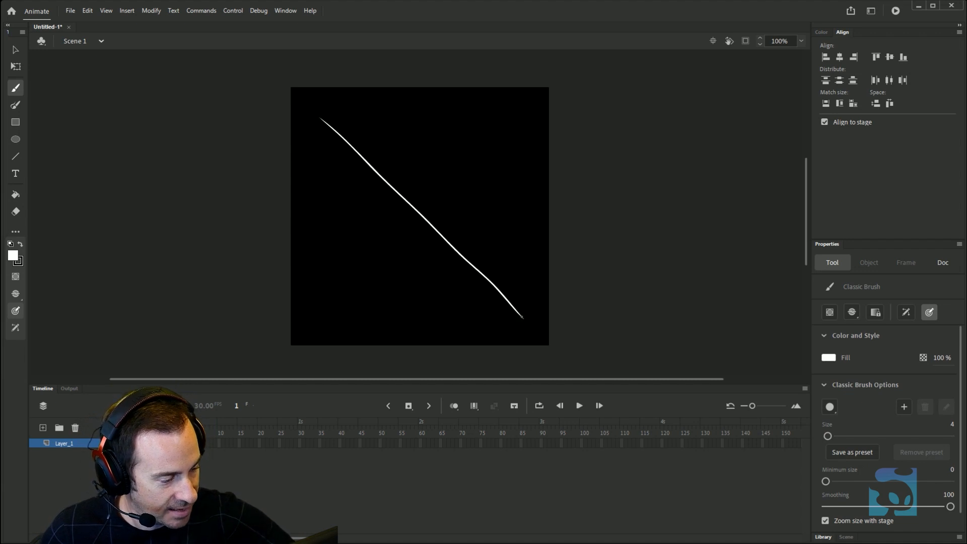
{"action": "left_click_drag", "start_coordinate": [490, 304], "coordinate": [415, 257]}
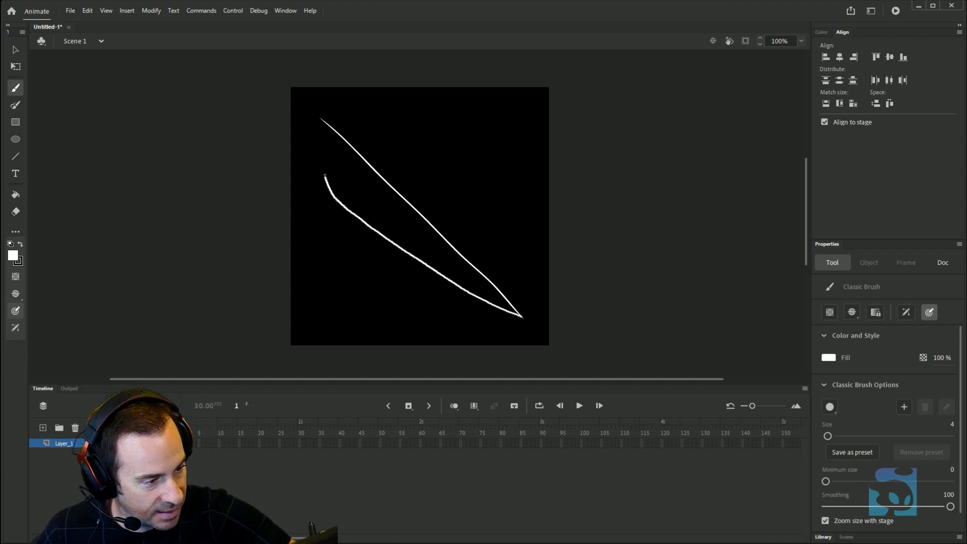
{"action": "left_click_drag", "start_coordinate": [325, 175], "coordinate": [321, 127]}
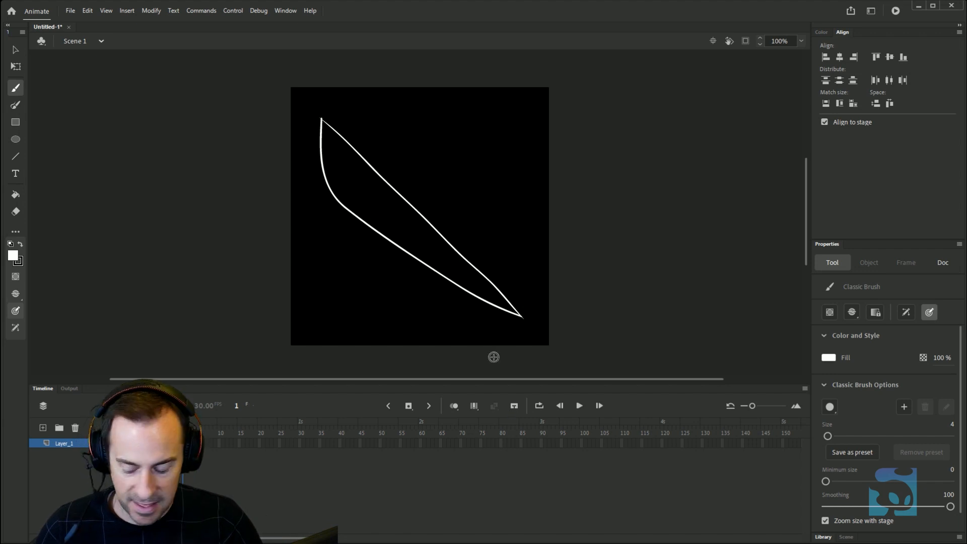
Try filling the slash outline with white, undo the fill and erase a small gap at its upper tip
{"action": "key", "text": "k"}
{"action": "left_click", "coordinate": [409, 231]}
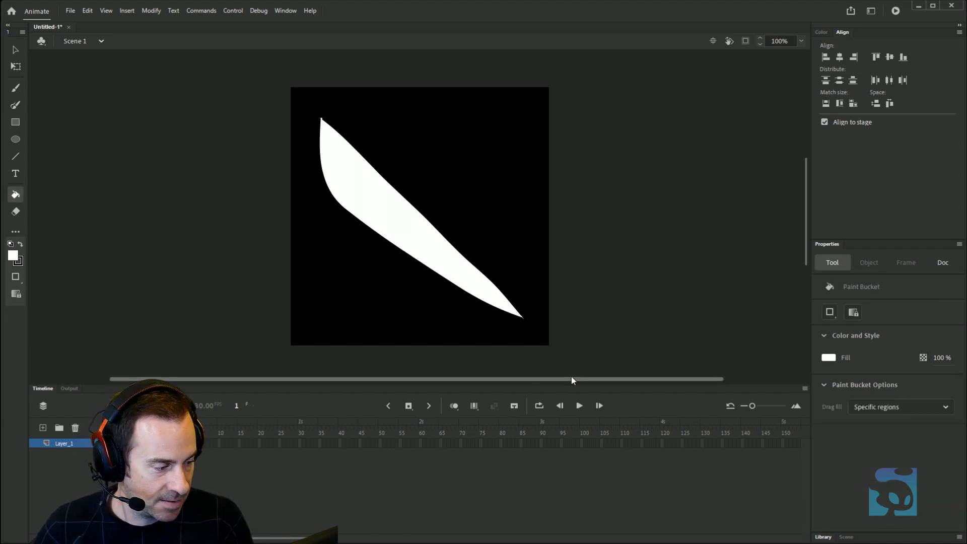
{"action": "key", "text": "ctrl+z"}
{"action": "key", "text": "e"}
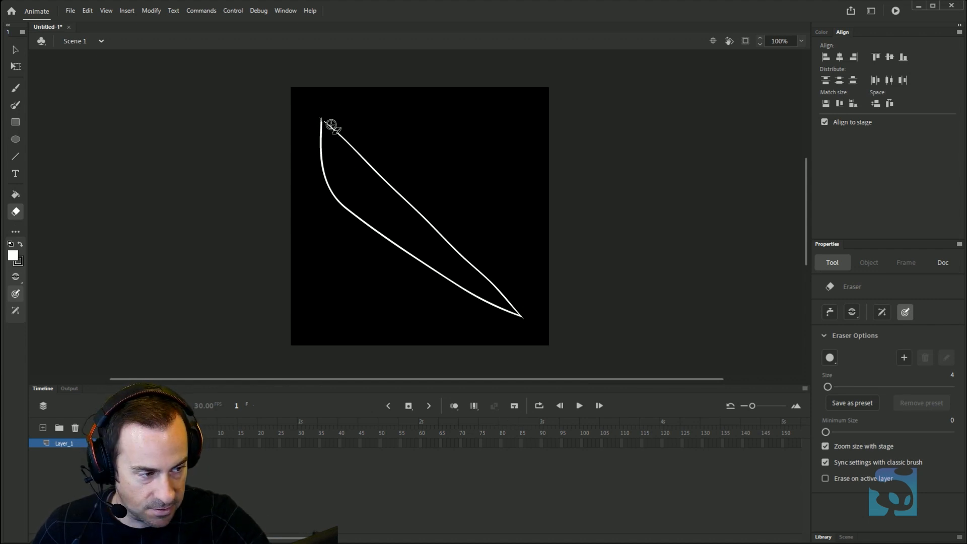
{"action": "key", "text": "k"}
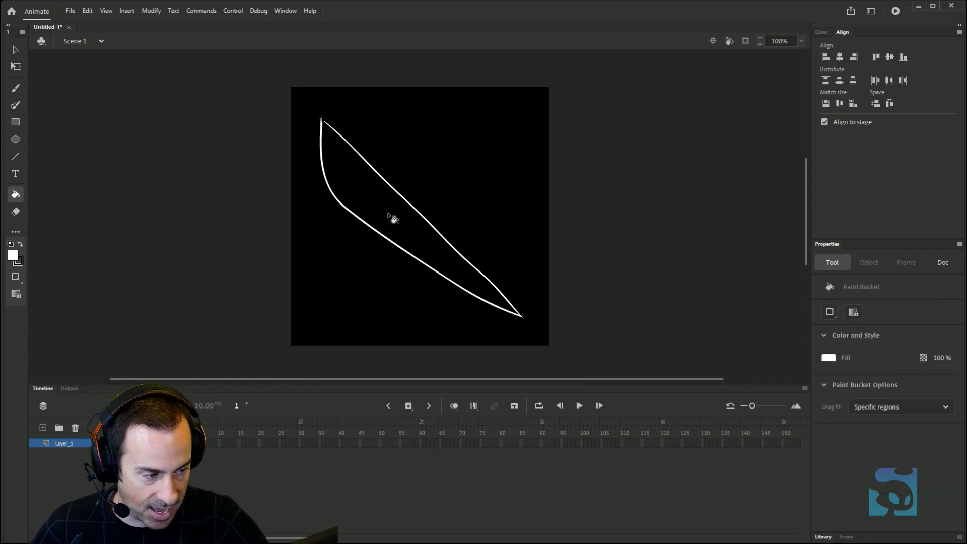
Close the gap at the slash's upper tip with the brush and fill the shape with white
{"action": "key", "text": "b"}
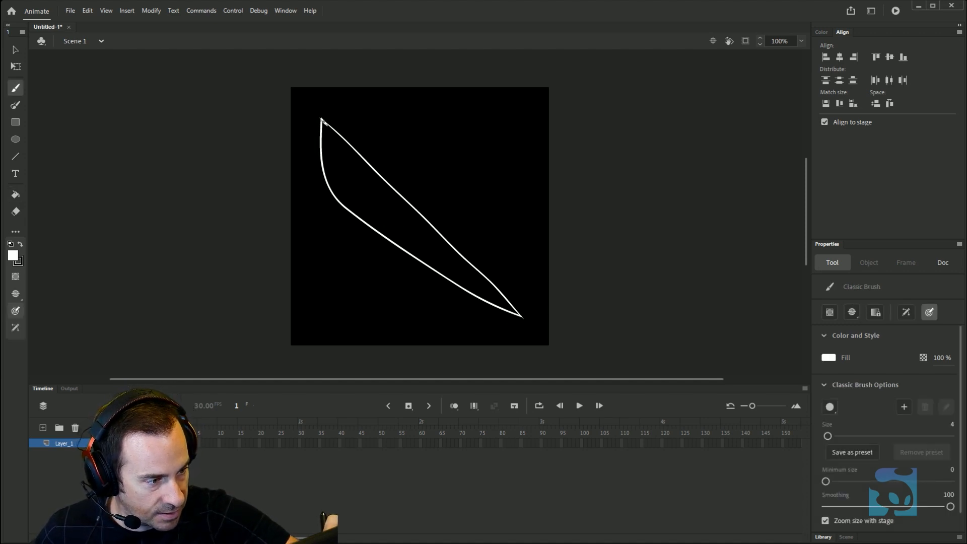
{"action": "key", "text": "k"}
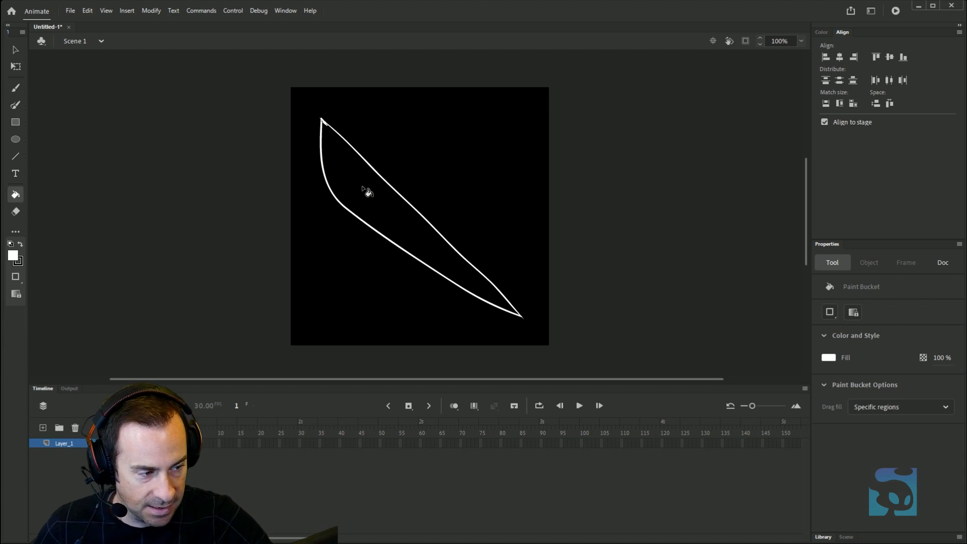
{"action": "left_click", "coordinate": [368, 194]}
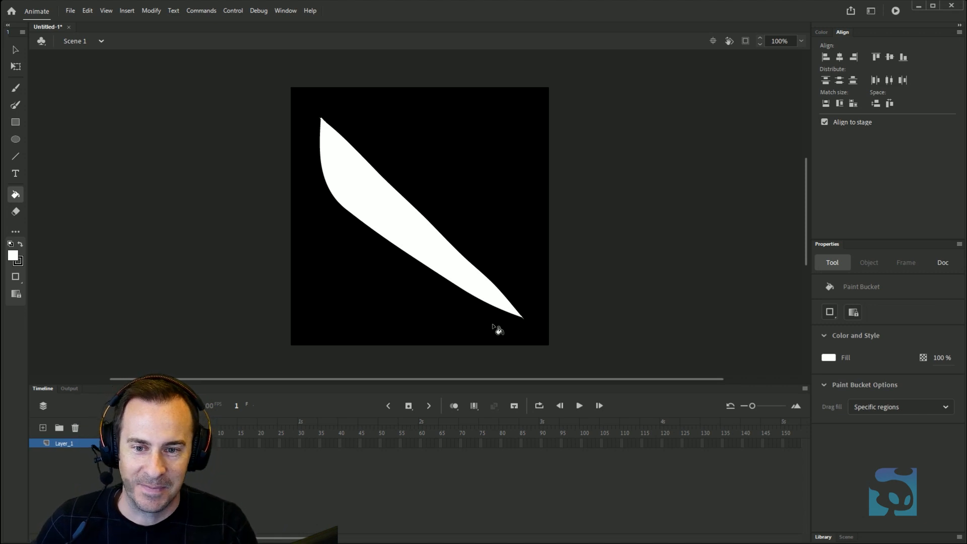
Insert a blank keyframe on frame 2 and turn on onion skinning
{"action": "key", "text": "F7"}
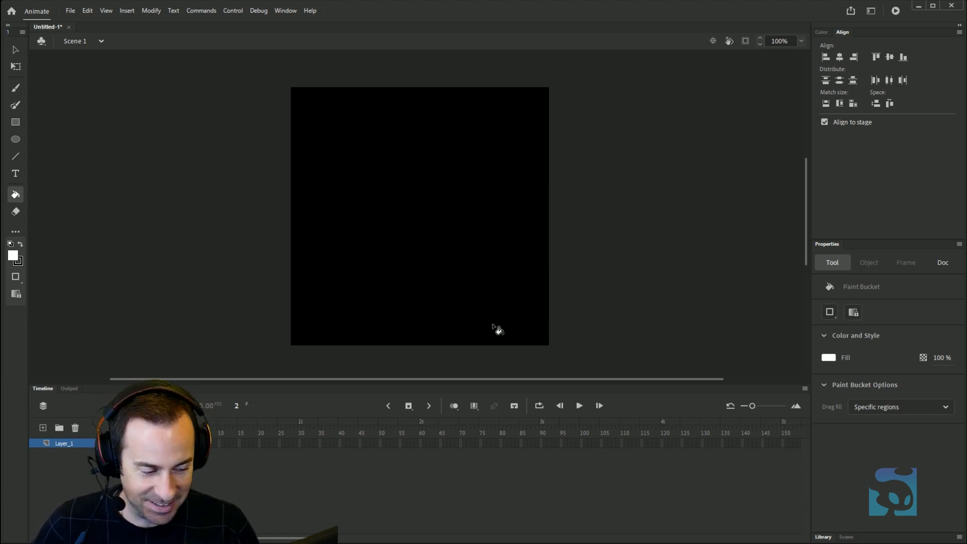
{"action": "left_click", "coordinate": [454, 406]}
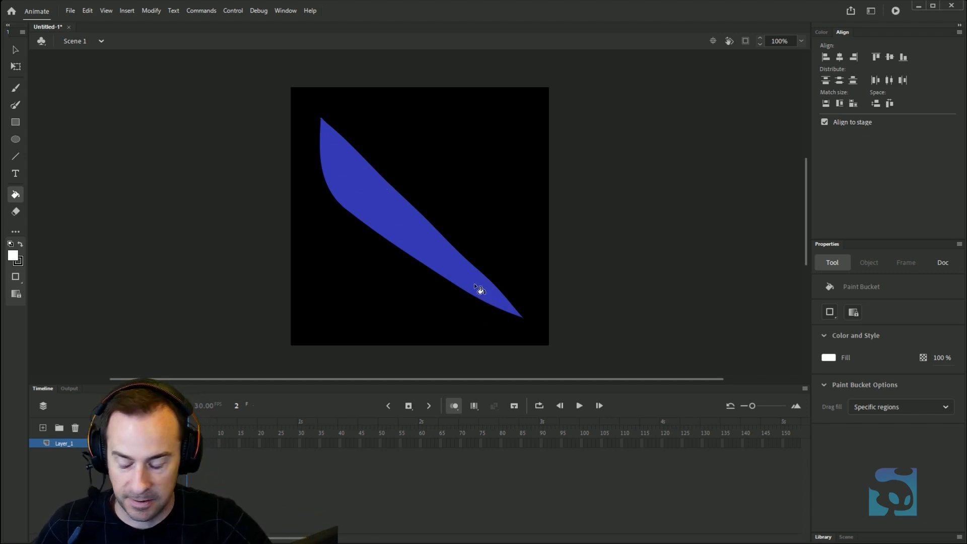
Brush a closed crescent outline along the upper-left end of the onion-skinned slash on frame 2 and fill it with white
{"action": "key", "text": "b"}
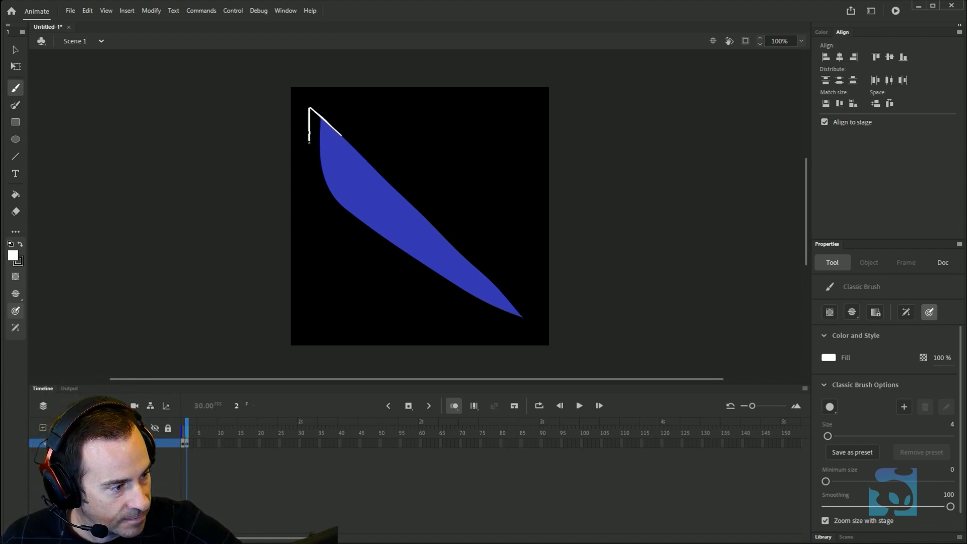
{"action": "left_click_drag", "start_coordinate": [360, 228], "coordinate": [383, 242]}
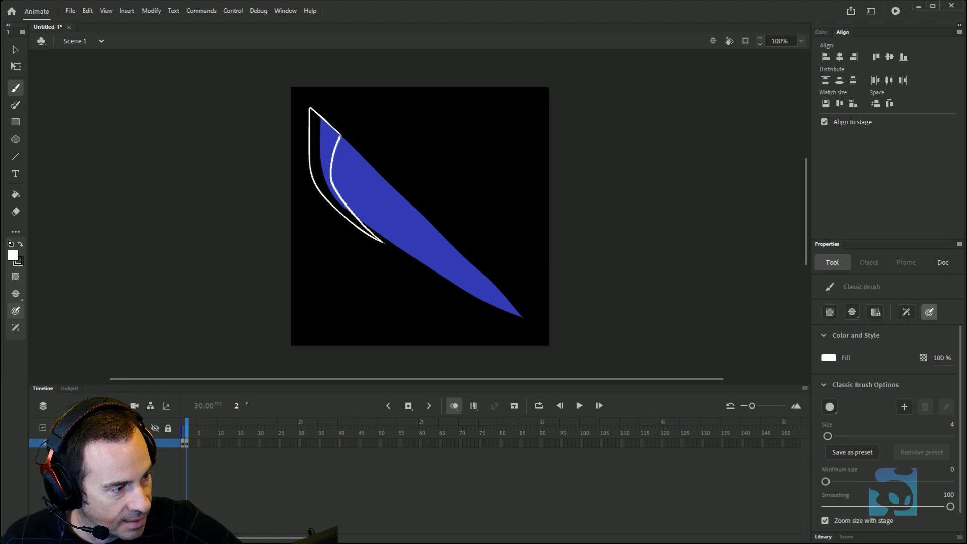
{"action": "key", "text": "k"}
{"action": "left_click", "coordinate": [328, 144]}
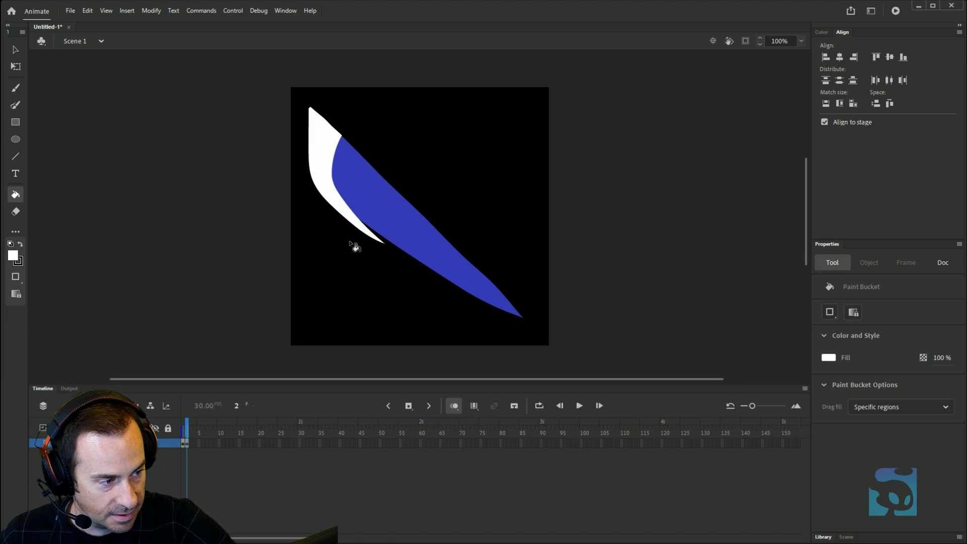
On a new blank keyframe at frame 3, draw a thin slash with two jagged notches along its lower edge and fill it with white
{"action": "key", "text": "F7"}
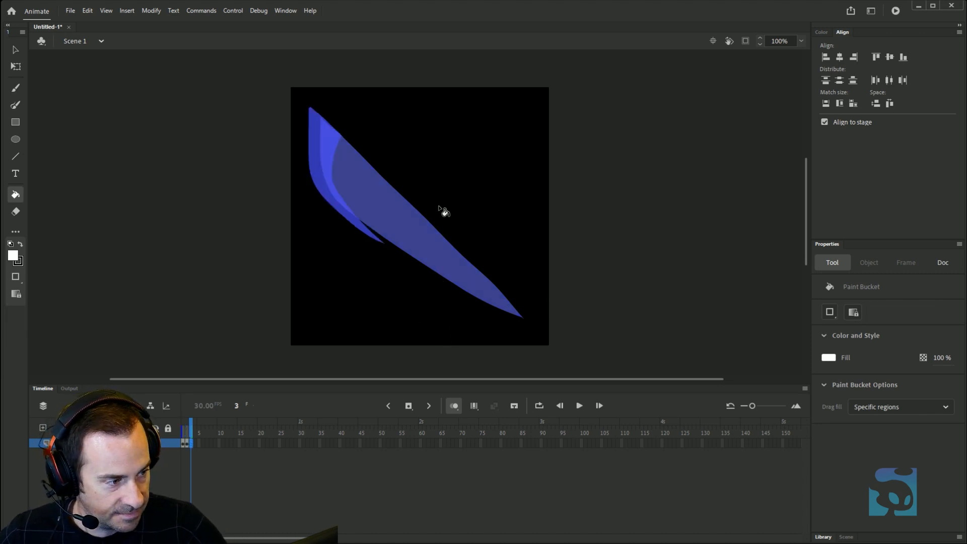
{"action": "key", "text": "b"}
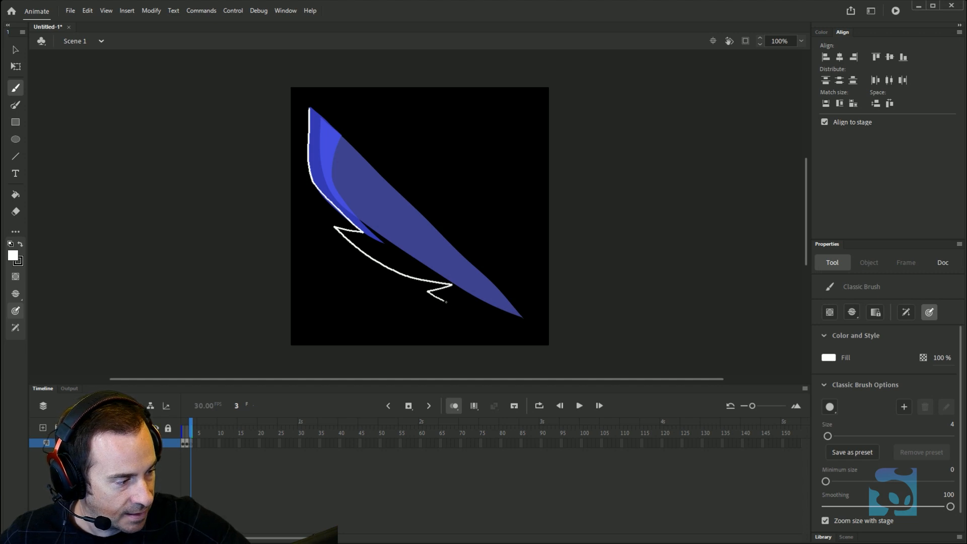
{"action": "left_click_drag", "start_coordinate": [446, 301], "coordinate": [533, 322]}
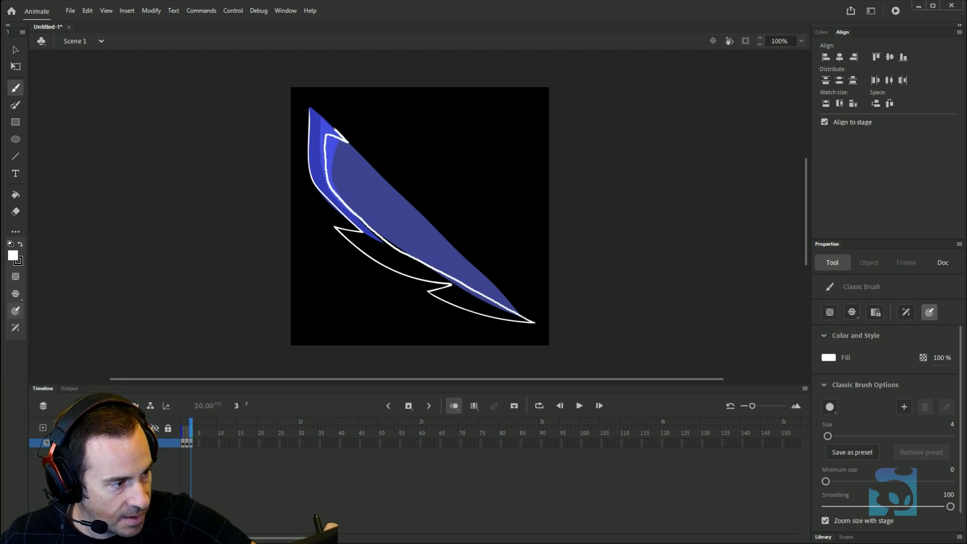
{"action": "key", "text": "k"}
{"action": "left_click", "coordinate": [321, 132]}
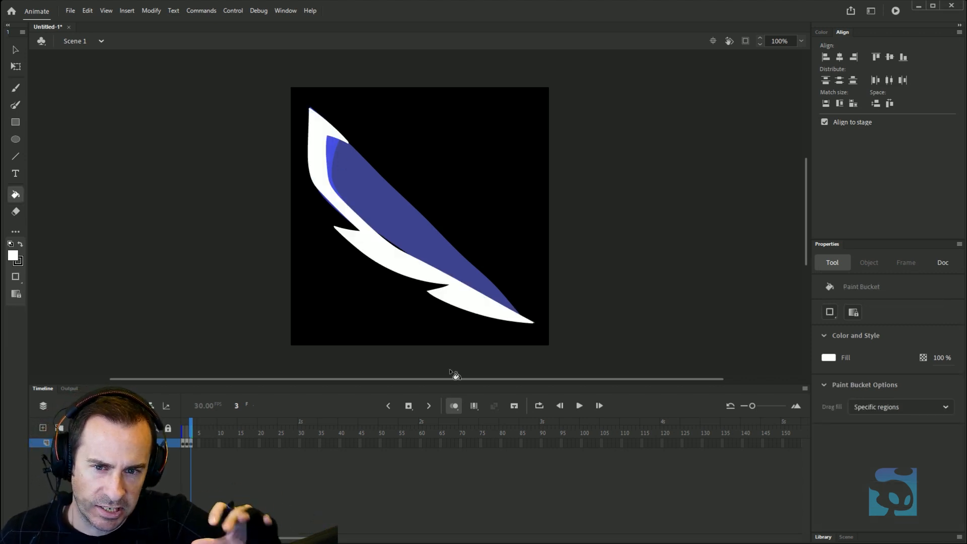
On a new blank keyframe at frame 4, draw a thinner jagged slash with a spike curling back from its lower-right tip and fill it white
{"action": "key", "text": "b"}
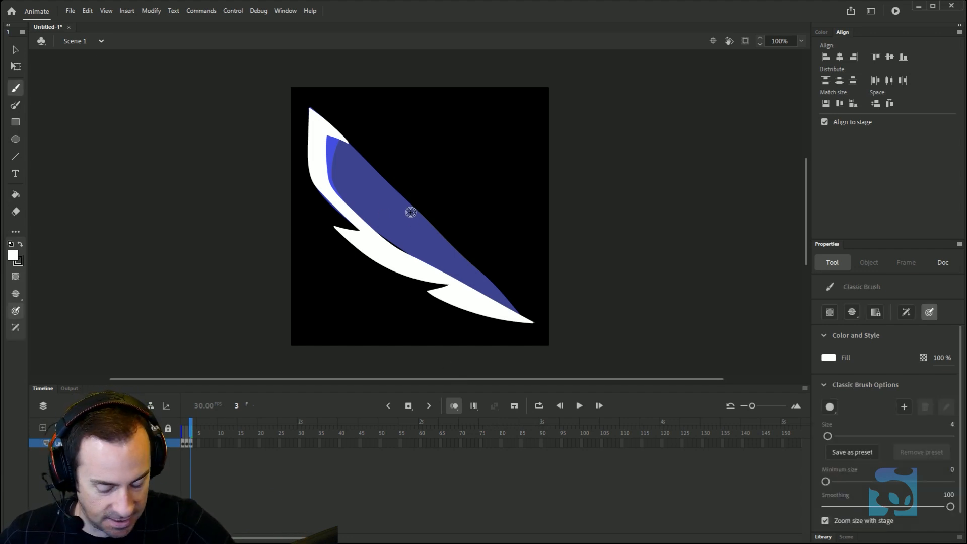
{"action": "key", "text": "F7"}
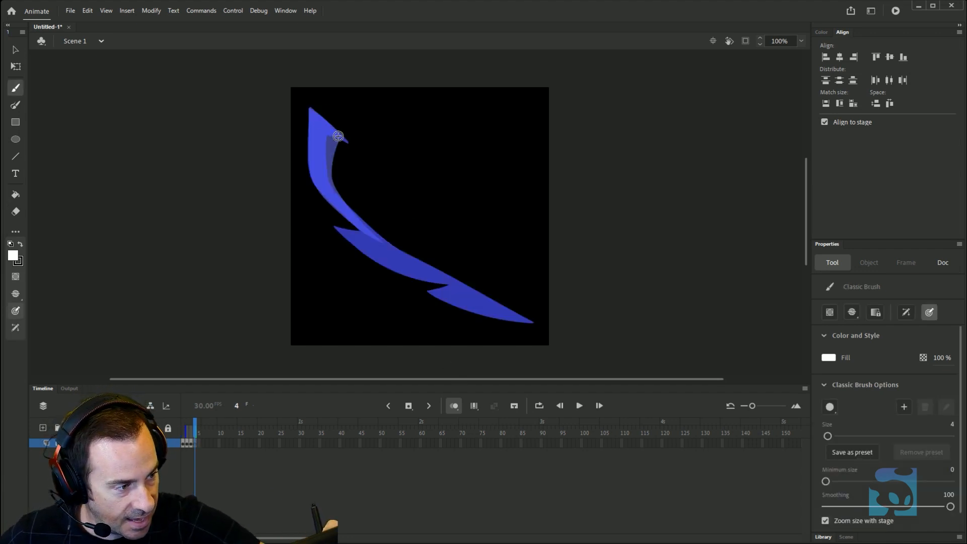
{"action": "mouse_move", "coordinate": [344, 140]}
{"action": "left_mouse_down"}
{"action": "mouse_move", "coordinate": [316, 115]}
{"action": "mouse_move", "coordinate": [306, 121]}
{"action": "mouse_move", "coordinate": [306, 169]}
{"action": "mouse_move", "coordinate": [368, 236]}
{"action": "left_mouse_up"}
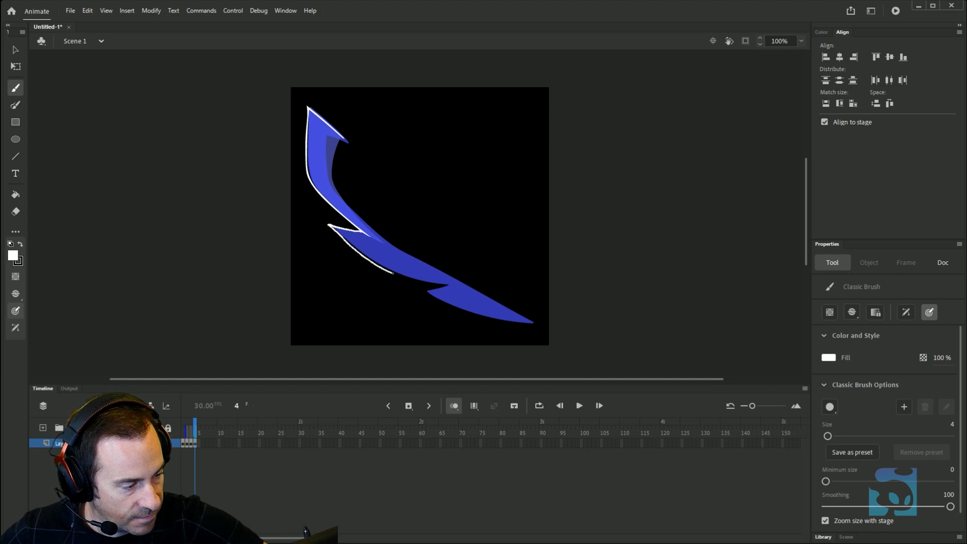
{"action": "left_click_drag", "start_coordinate": [445, 283], "coordinate": [454, 285]}
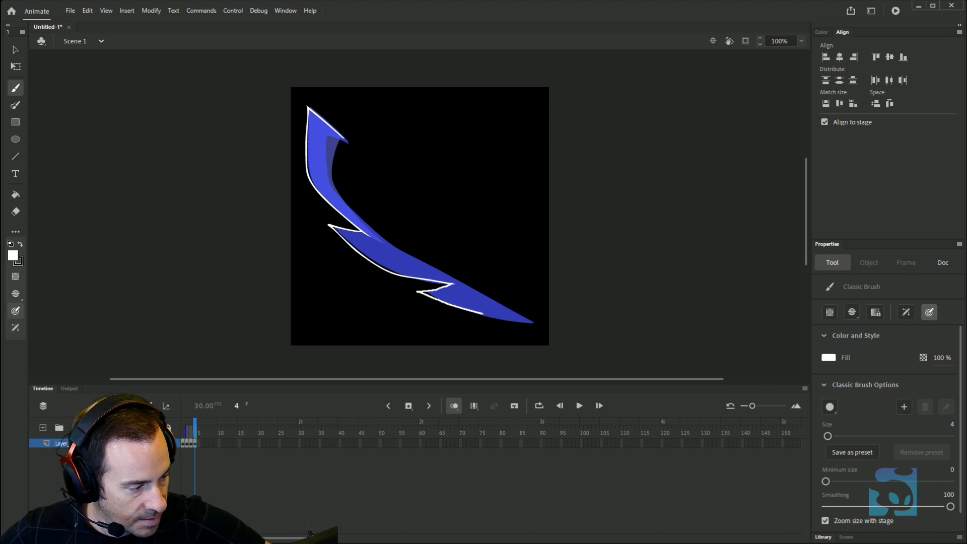
{"action": "mouse_move", "coordinate": [534, 322]}
{"action": "left_mouse_down"}
{"action": "mouse_move", "coordinate": [485, 273]}
{"action": "mouse_move", "coordinate": [523, 314]}
{"action": "left_mouse_up"}
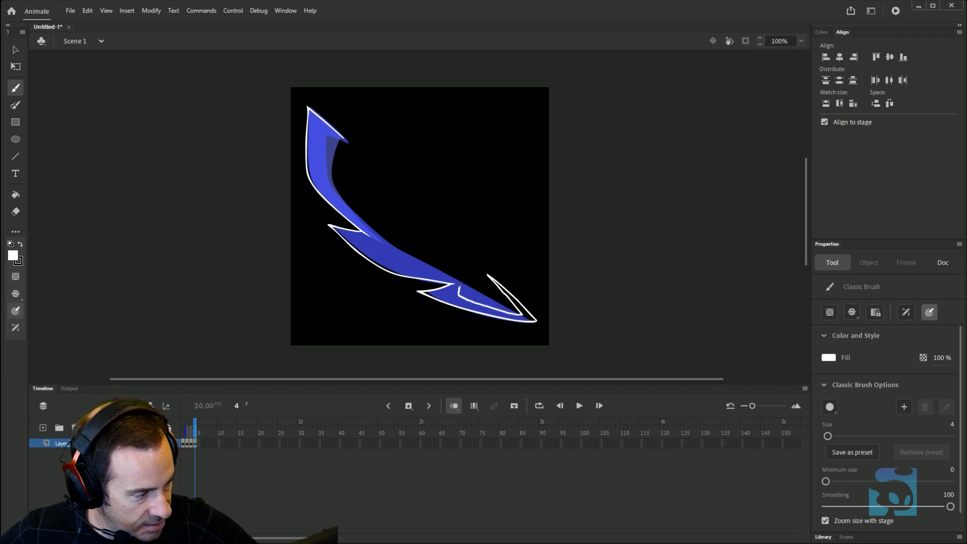
{"action": "left_click_drag", "start_coordinate": [459, 284], "coordinate": [375, 236]}
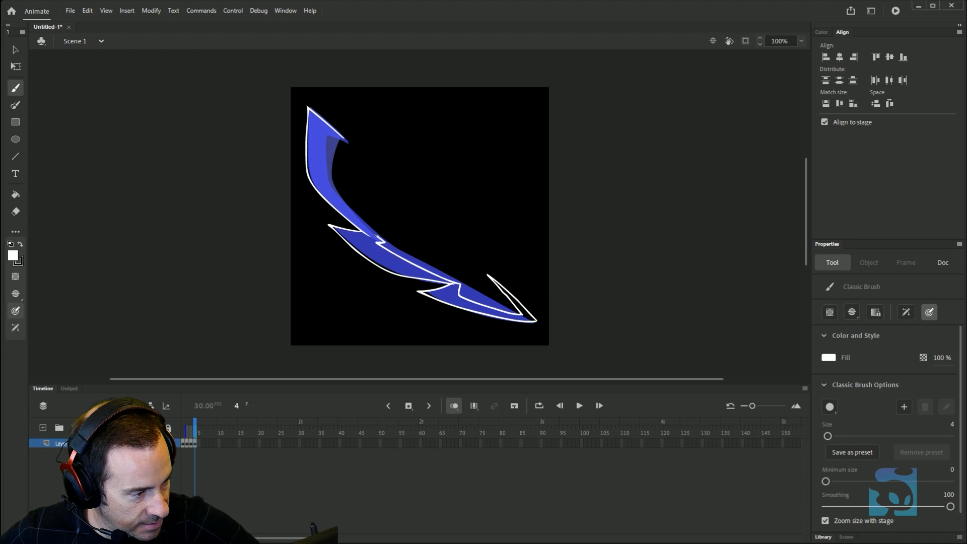
{"action": "left_click_drag", "start_coordinate": [325, 174], "coordinate": [322, 128]}
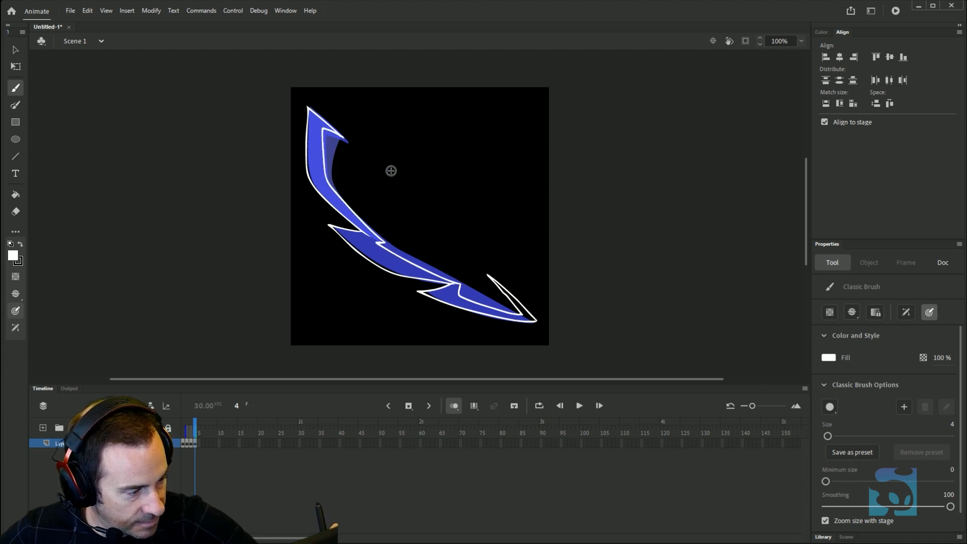
{"action": "key", "text": "k"}
{"action": "left_click", "coordinate": [505, 310]}
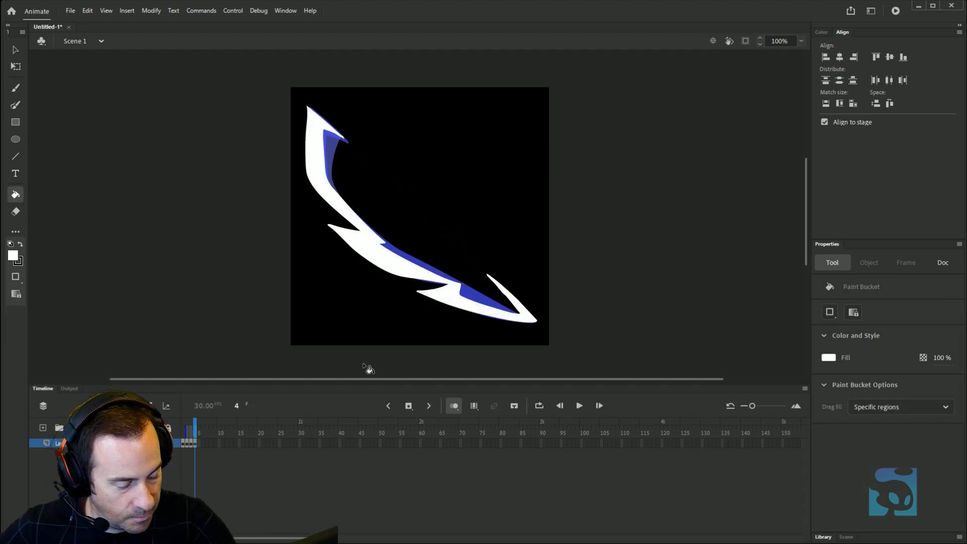
Insert a blank keyframe on frame 5 and brush outlines of a separate upper hook, a jagged lower fragment and a long thin streak rising from the lower-right tip
{"action": "key", "text": "F7"}
{"action": "key", "text": "b"}
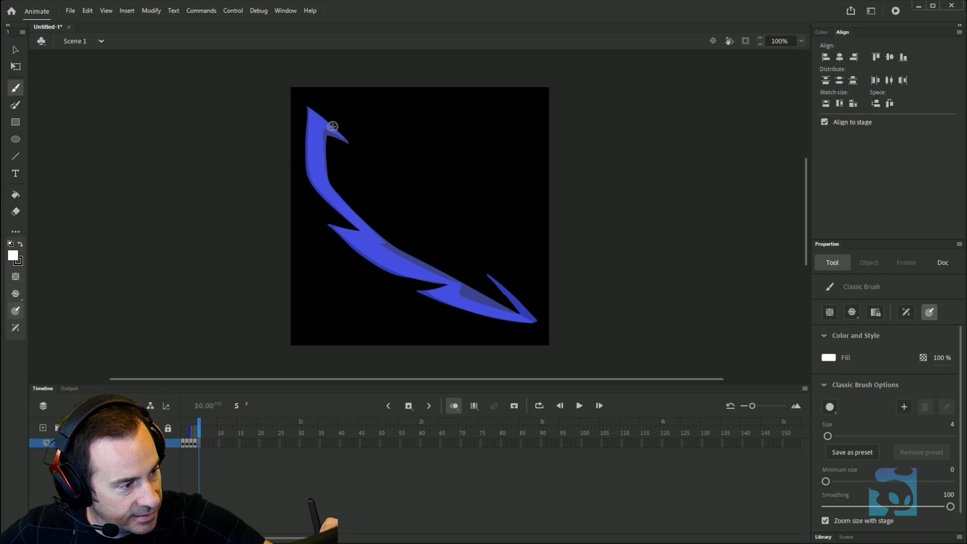
{"action": "mouse_move", "coordinate": [333, 128]}
{"action": "left_mouse_down"}
{"action": "mouse_move", "coordinate": [316, 115]}
{"action": "mouse_move", "coordinate": [306, 158]}
{"action": "mouse_move", "coordinate": [325, 200]}
{"action": "mouse_move", "coordinate": [351, 223]}
{"action": "mouse_move", "coordinate": [327, 186]}
{"action": "mouse_move", "coordinate": [322, 126]}
{"action": "left_mouse_up"}
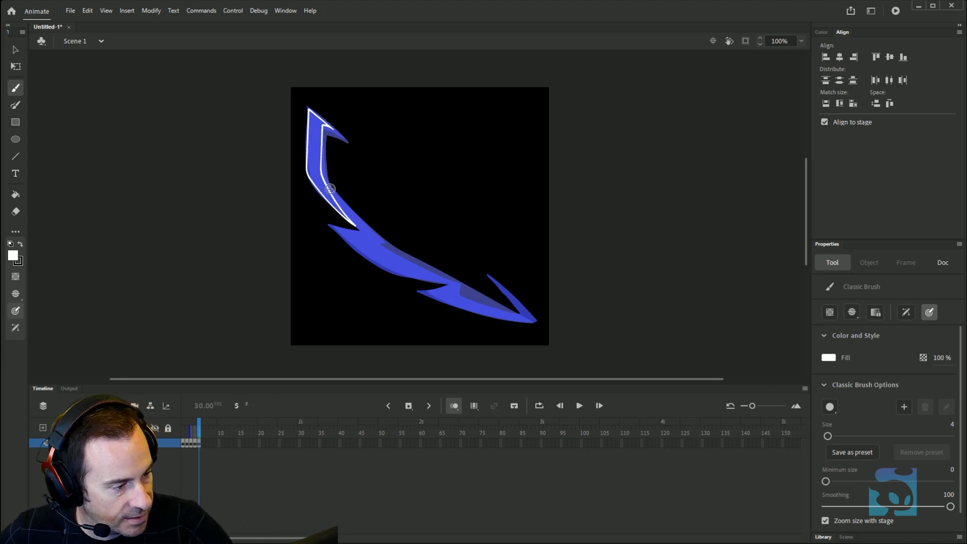
{"action": "left_click_drag", "start_coordinate": [360, 232], "coordinate": [354, 231]}
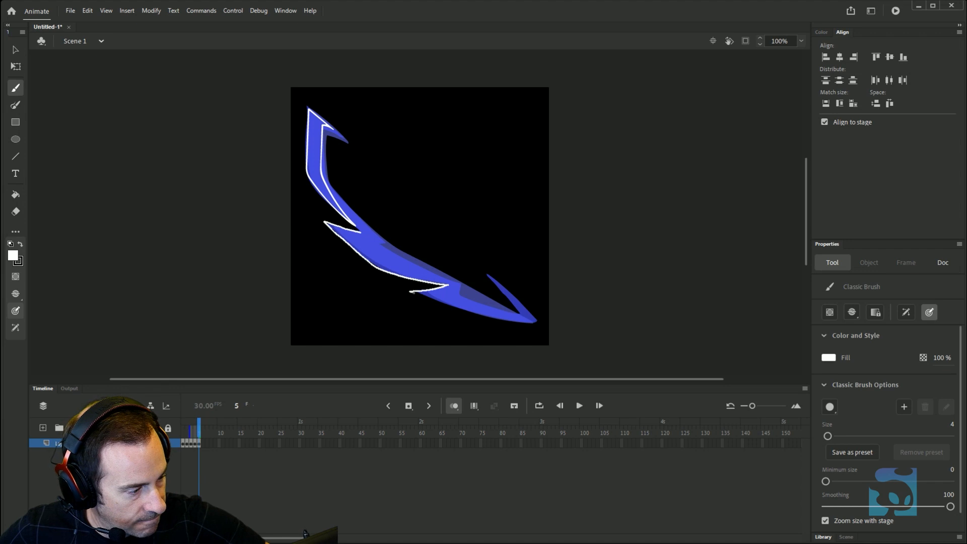
{"action": "mouse_move", "coordinate": [412, 292]}
{"action": "left_mouse_down"}
{"action": "mouse_move", "coordinate": [527, 320]}
{"action": "mouse_move", "coordinate": [467, 302]}
{"action": "mouse_move", "coordinate": [452, 280]}
{"action": "mouse_move", "coordinate": [386, 256]}
{"action": "left_mouse_up"}
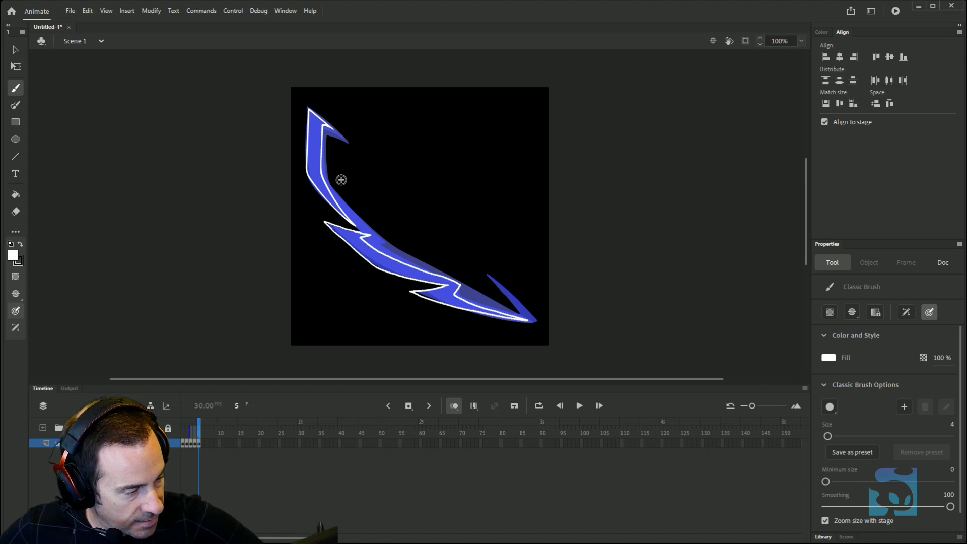
{"action": "left_click_drag", "start_coordinate": [529, 320], "coordinate": [448, 242]}
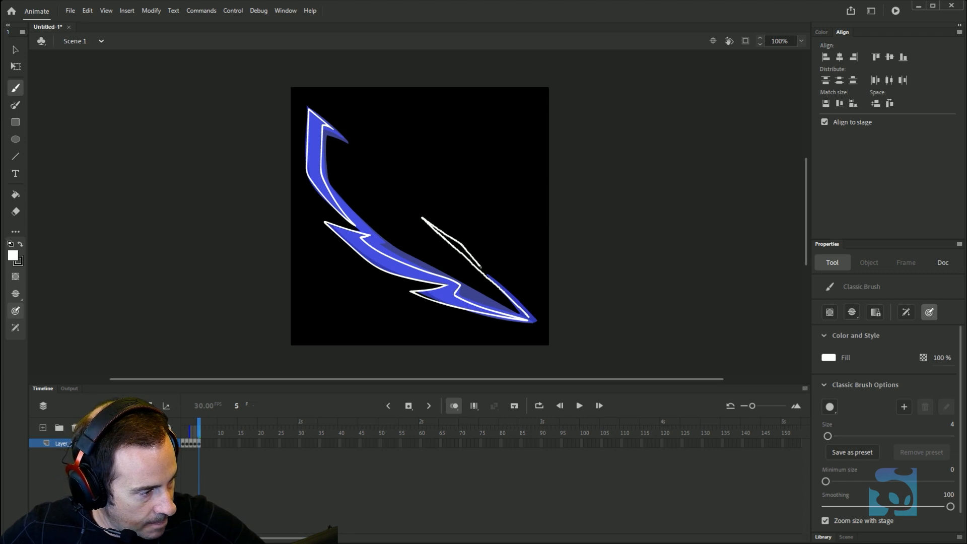
Fill the thin streak, the jagged lower fragment and the upper hook on frame 5 with white
{"action": "key", "text": "k"}
{"action": "left_click", "coordinate": [505, 302]}
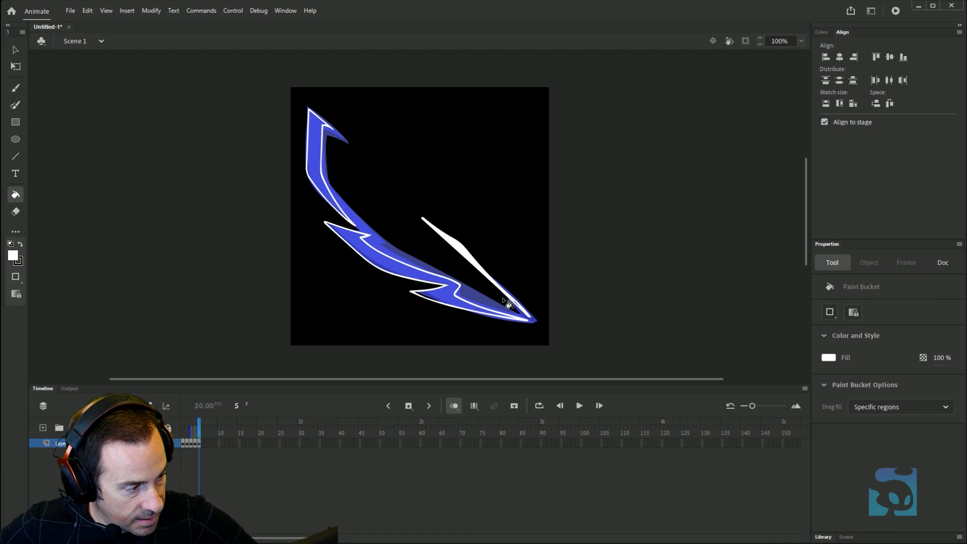
{"action": "left_click", "coordinate": [446, 281]}
{"action": "left_click", "coordinate": [319, 161]}
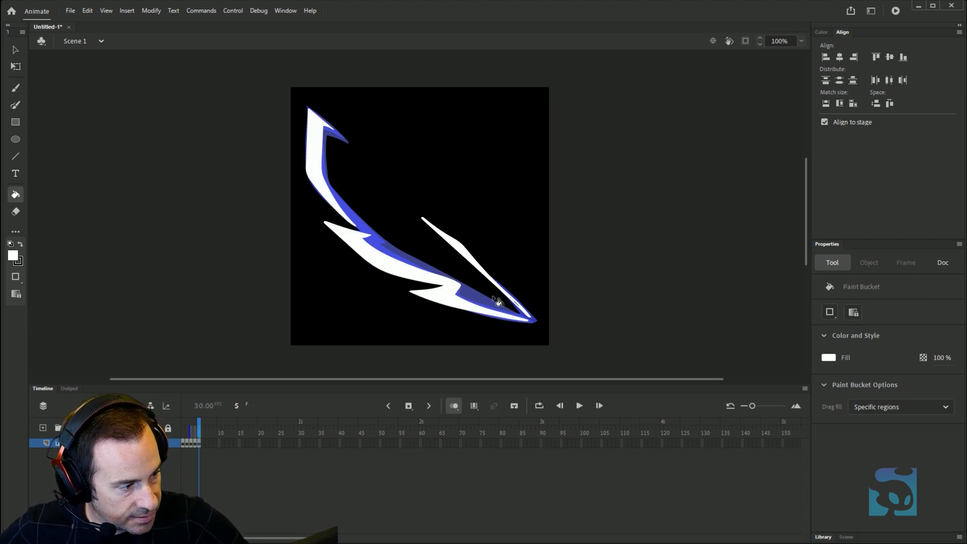
Insert a blank keyframe on frame 6 and brush a spiky burst outline with a thin tail at the streak's upper end
{"action": "key", "text": "b"}
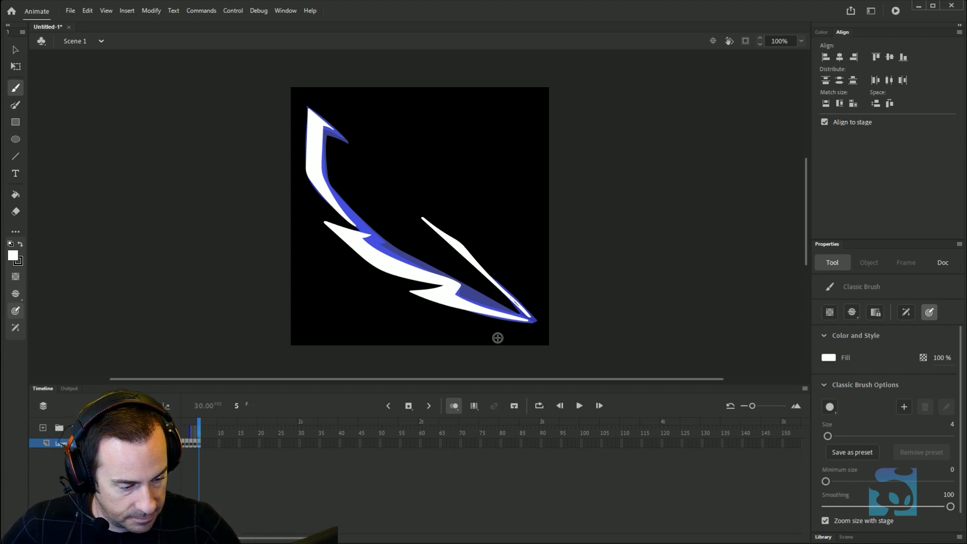
{"action": "key", "text": "F7"}
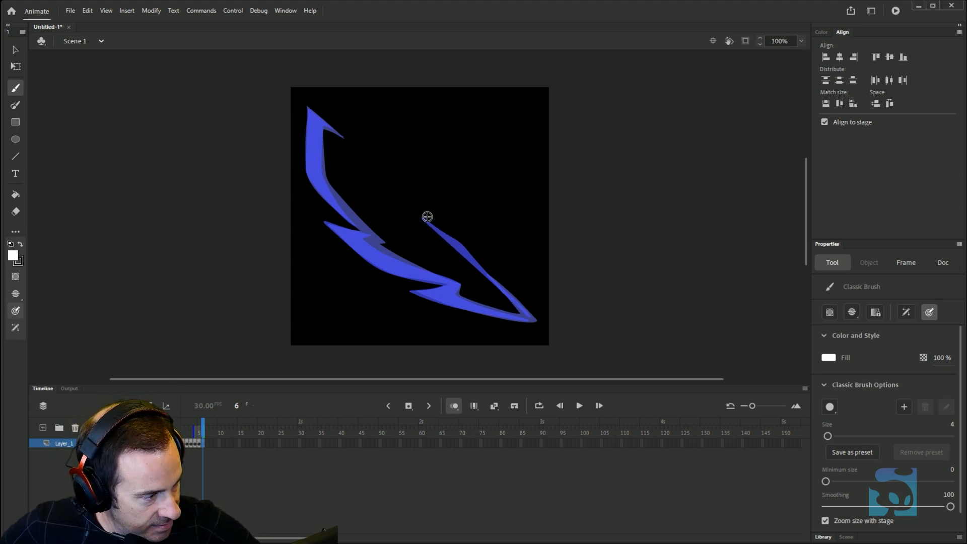
{"action": "left_click_drag", "start_coordinate": [426, 211], "coordinate": [426, 214]}
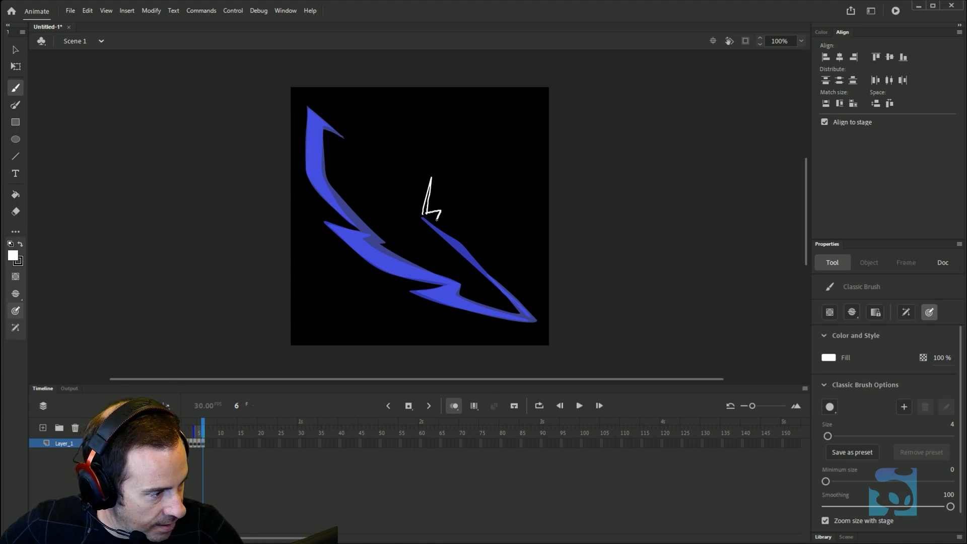
{"action": "left_click_drag", "start_coordinate": [439, 234], "coordinate": [441, 237]}
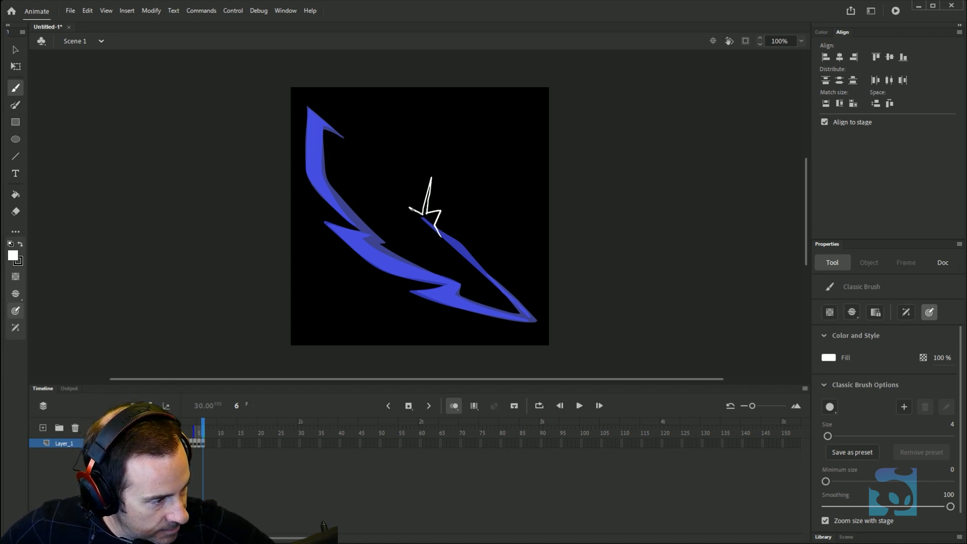
{"action": "left_click_drag", "start_coordinate": [411, 209], "coordinate": [435, 227]}
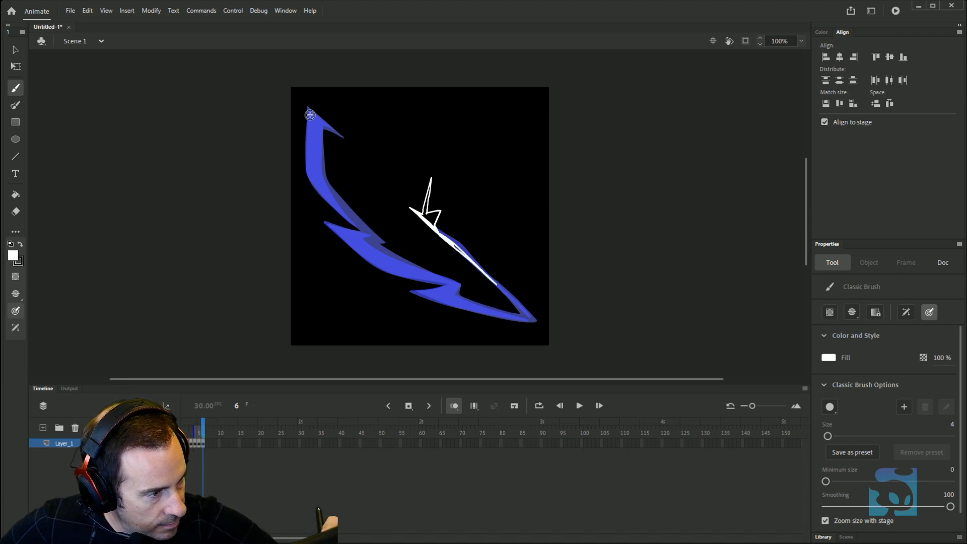
Brush closed outlines of a shorter upper-left fragment and a shorter jagged lower fragment on frame 6
{"action": "mouse_move", "coordinate": [308, 110]}
{"action": "left_mouse_down"}
{"action": "mouse_move", "coordinate": [307, 174]}
{"action": "mouse_move", "coordinate": [333, 208]}
{"action": "mouse_move", "coordinate": [314, 176]}
{"action": "mouse_move", "coordinate": [313, 121]}
{"action": "left_mouse_up"}
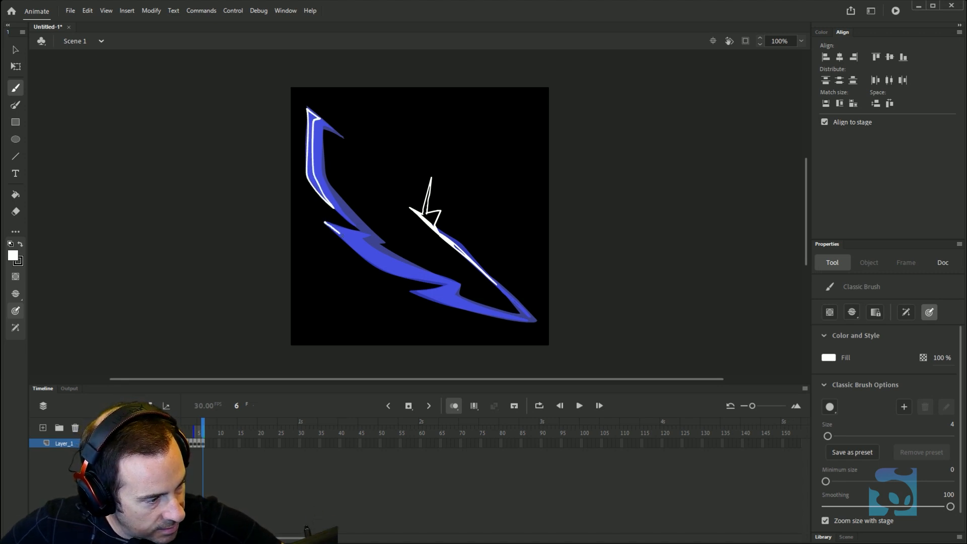
{"action": "mouse_move", "coordinate": [341, 234]}
{"action": "left_mouse_down"}
{"action": "mouse_move", "coordinate": [375, 267]}
{"action": "mouse_move", "coordinate": [443, 284]}
{"action": "left_mouse_up"}
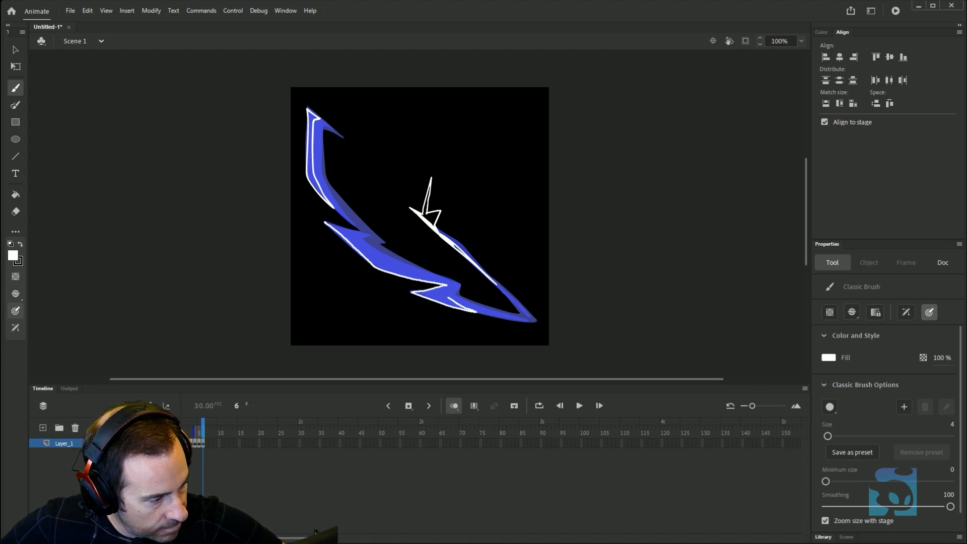
{"action": "left_click_drag", "start_coordinate": [454, 281], "coordinate": [383, 257]}
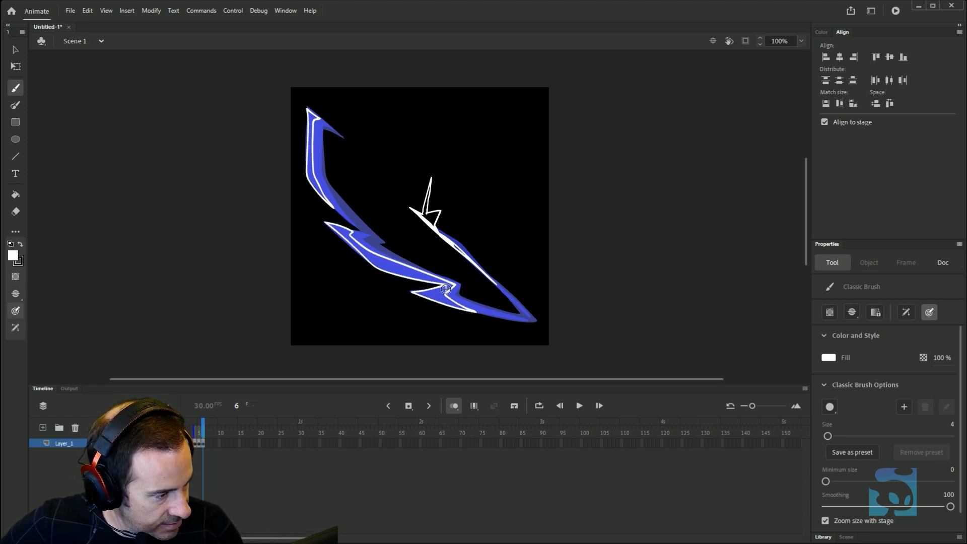
Fill both slash fragments and the spiky burst with its tail on frame 6 with white
{"action": "key", "text": "k"}
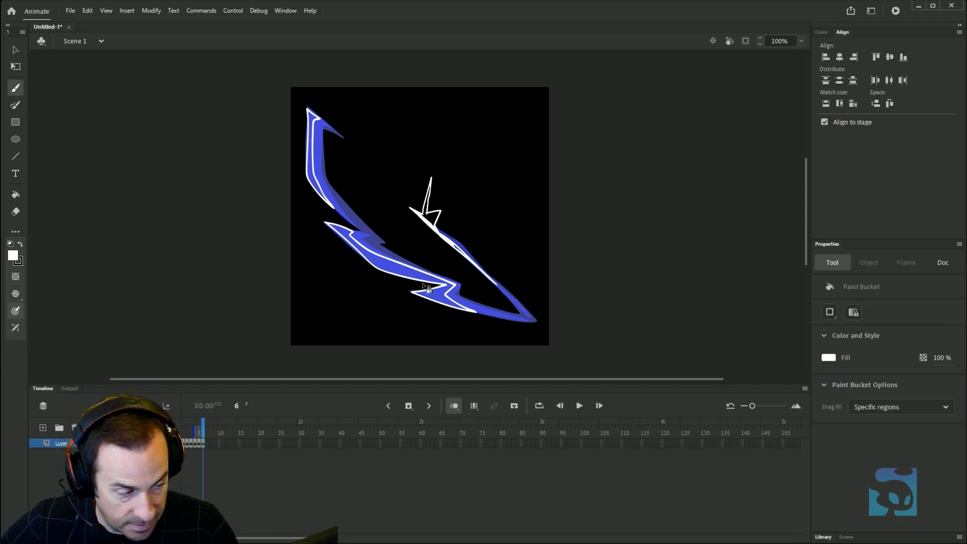
{"action": "left_click", "coordinate": [422, 283]}
{"action": "left_click", "coordinate": [314, 154]}
{"action": "left_click", "coordinate": [464, 255]}
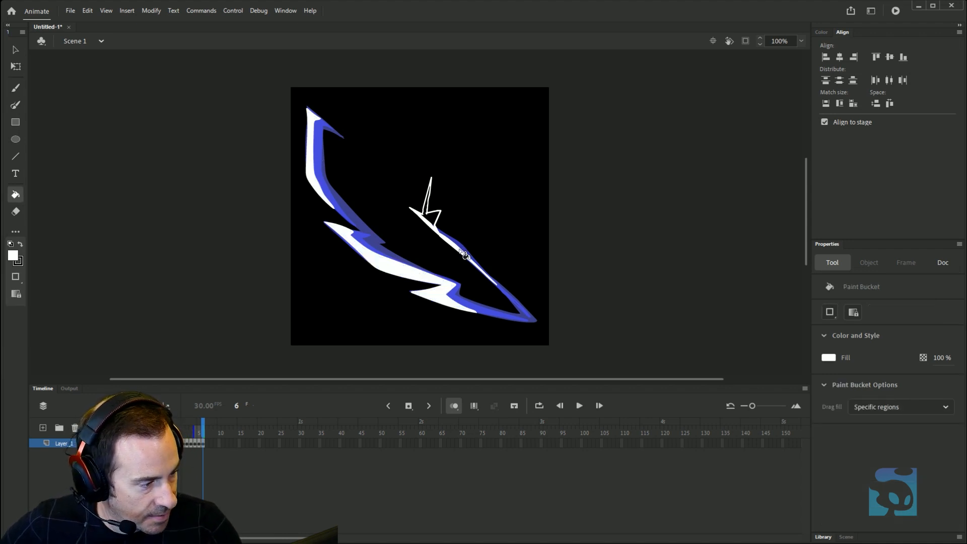
{"action": "left_click", "coordinate": [430, 211]}
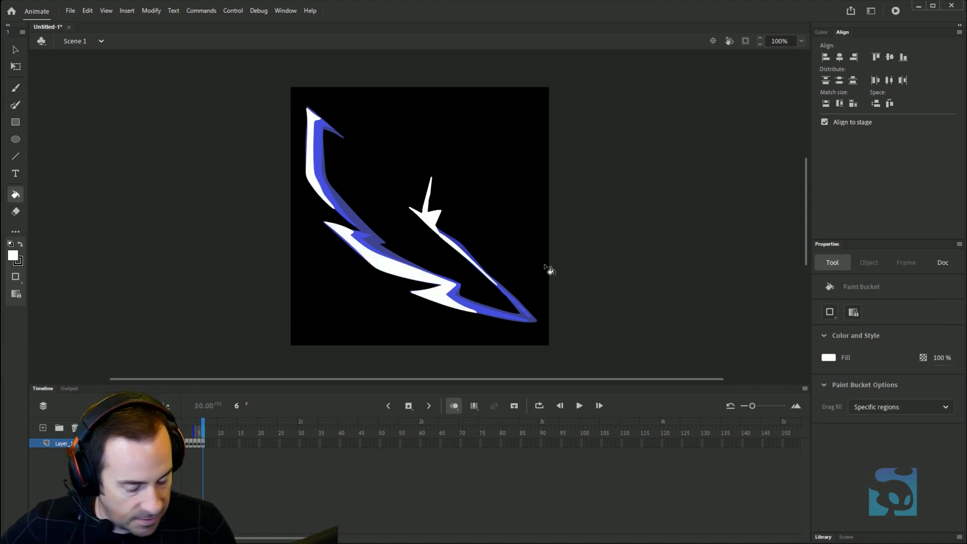
Insert a blank keyframe on frame 7 and brush closed outlines of a shorter-tailed spiky burst and thinner upper-left and lower slash fragments
{"action": "key", "text": "b"}
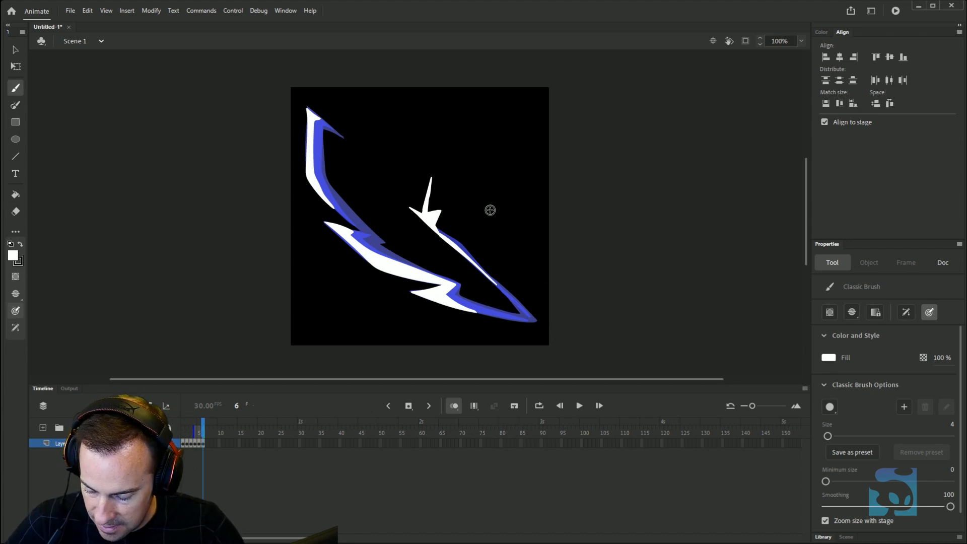
{"action": "key", "text": "F7"}
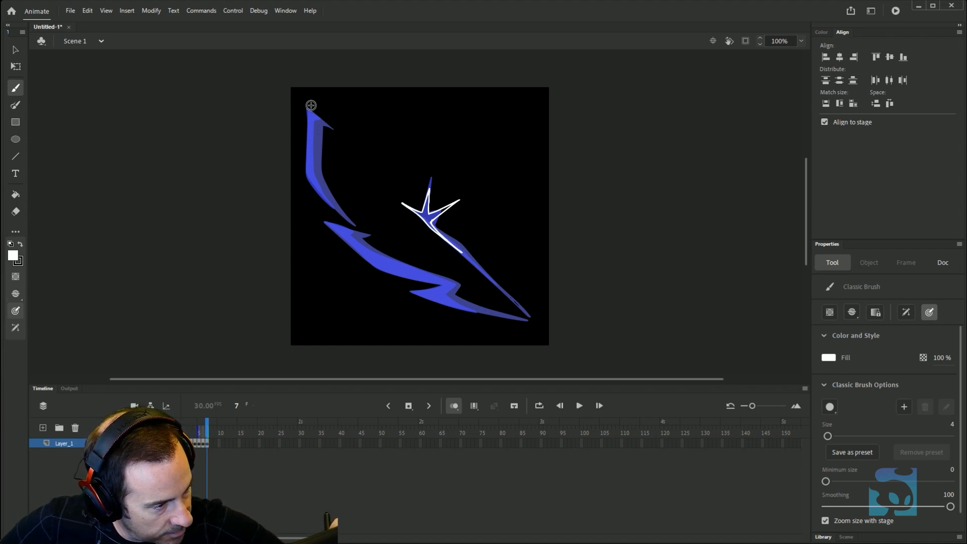
{"action": "mouse_move", "coordinate": [320, 195]}
{"action": "left_mouse_down"}
{"action": "mouse_move", "coordinate": [304, 165]}
{"action": "mouse_move", "coordinate": [308, 109]}
{"action": "mouse_move", "coordinate": [307, 134]}
{"action": "left_mouse_up"}
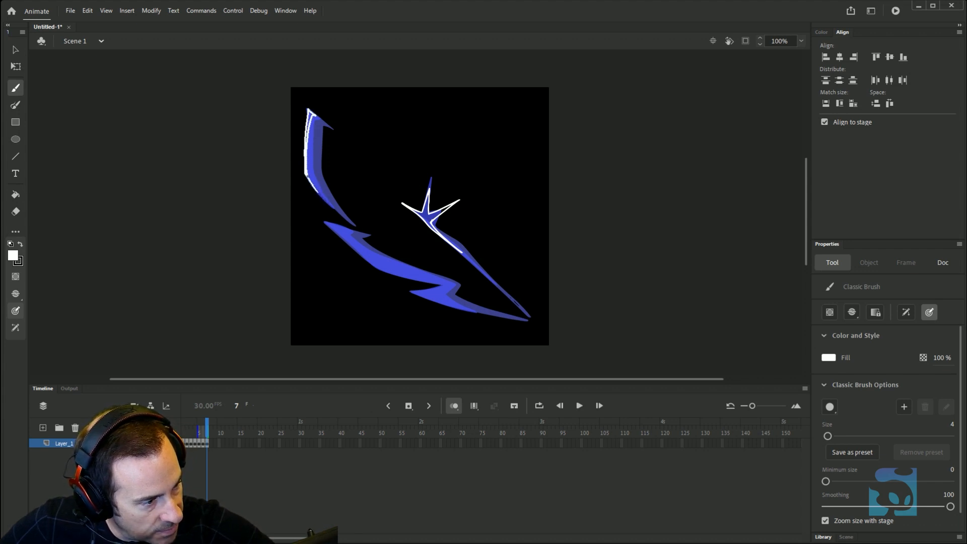
{"action": "left_click_drag", "start_coordinate": [325, 223], "coordinate": [340, 236]}
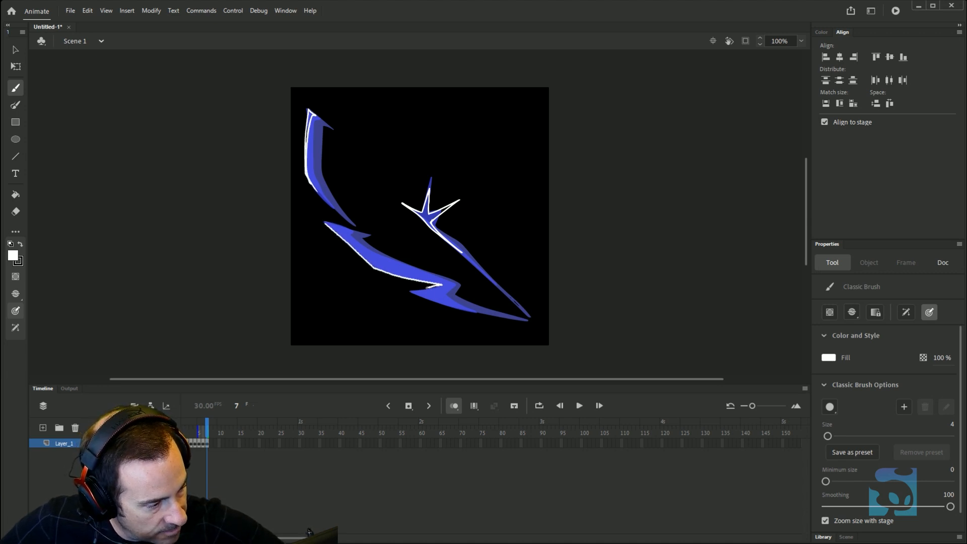
{"action": "left_click_drag", "start_coordinate": [416, 291], "coordinate": [447, 287]}
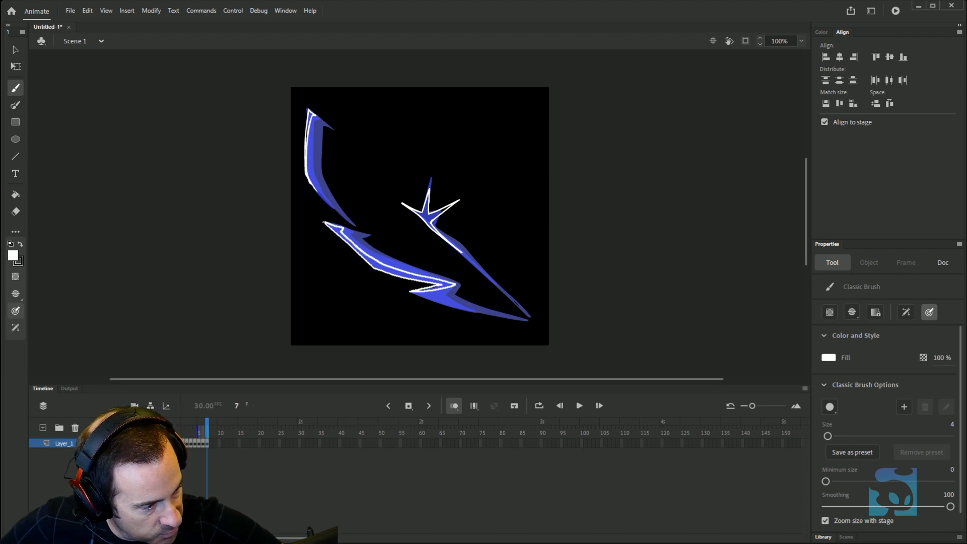
Fill the upper-left sliver, the zigzag lower fragment and the spiky burst on frame 7 with white
{"action": "key", "text": "k"}
{"action": "left_click", "coordinate": [319, 142]}
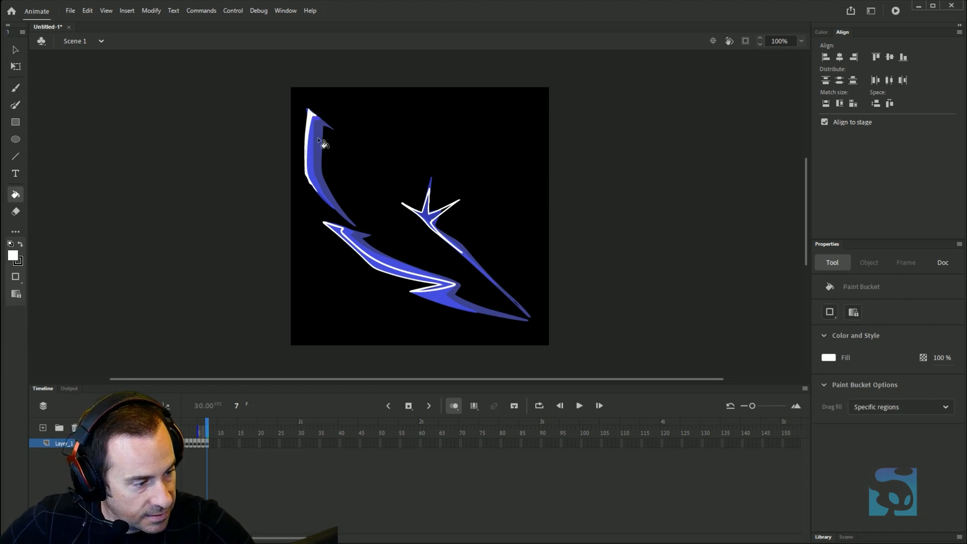
{"action": "left_click", "coordinate": [385, 272]}
{"action": "left_click", "coordinate": [439, 227]}
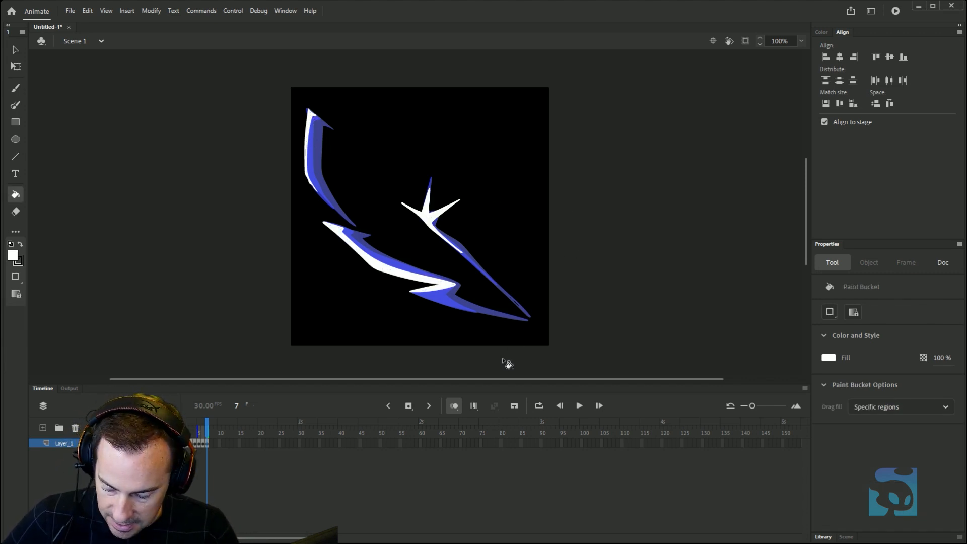
Insert a blank keyframe on frame 8 and brush a smaller burst outline, a thin lower sliver and a tiny upper-left tip
{"action": "key", "text": "F7"}
{"action": "key", "text": "b"}
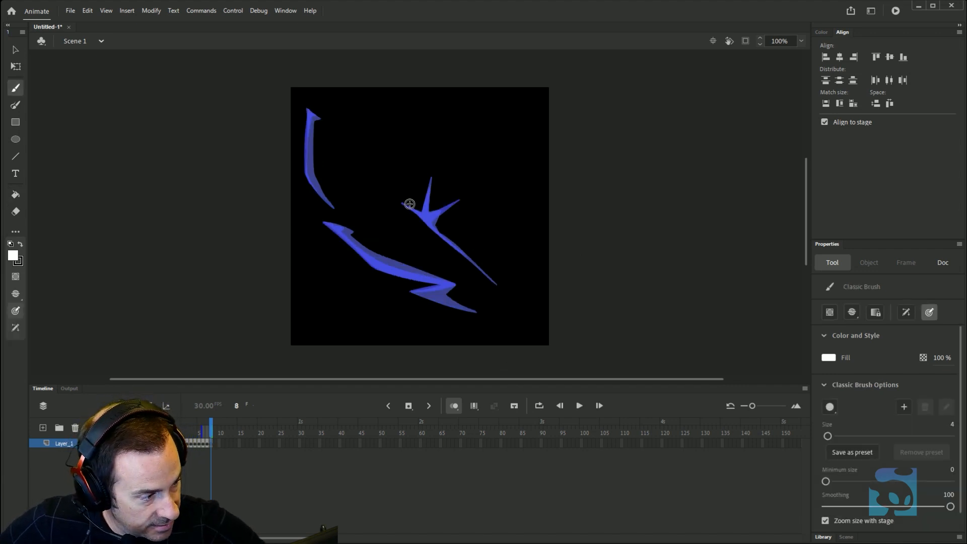
{"action": "left_click_drag", "start_coordinate": [403, 204], "coordinate": [439, 233]}
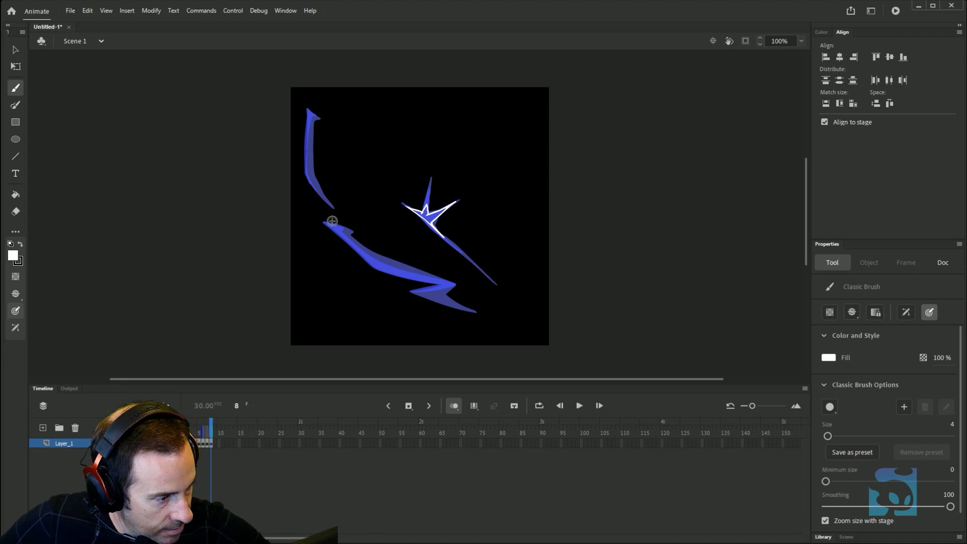
{"action": "left_click_drag", "start_coordinate": [328, 225], "coordinate": [366, 257]}
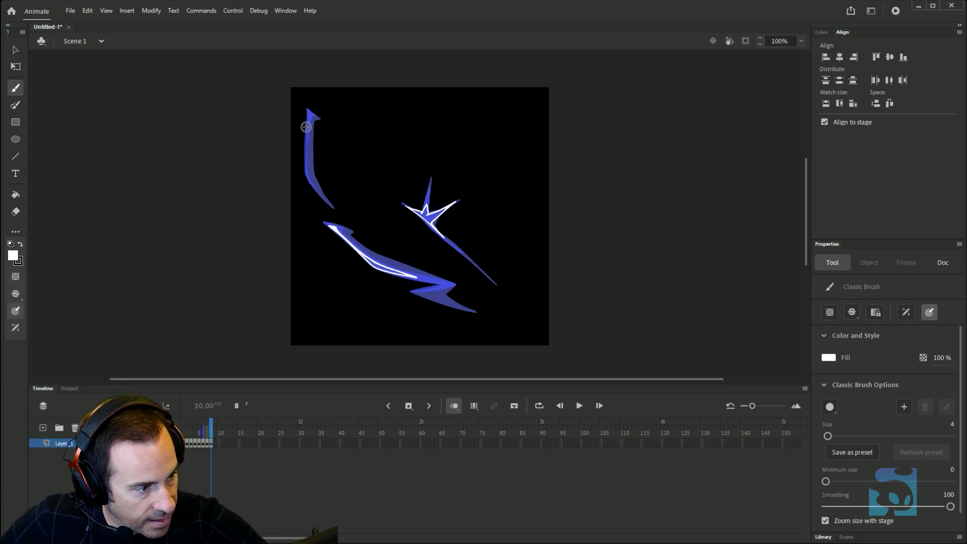
{"action": "left_click_drag", "start_coordinate": [309, 111], "coordinate": [308, 126]}
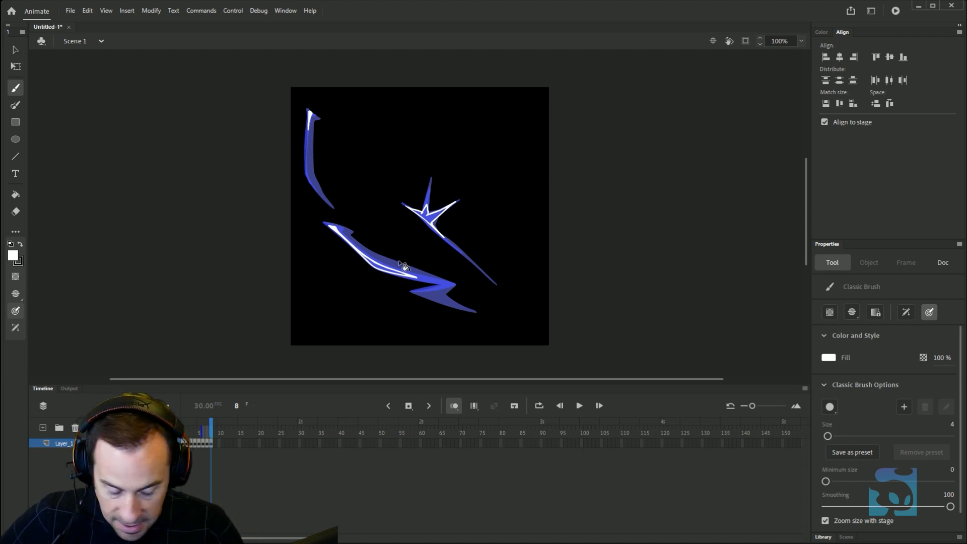
Fill the thin lower sliver and the smaller burst on frame 8 with white
{"action": "key", "text": "k"}
{"action": "left_click", "coordinate": [387, 271]}
{"action": "left_click", "coordinate": [436, 218]}
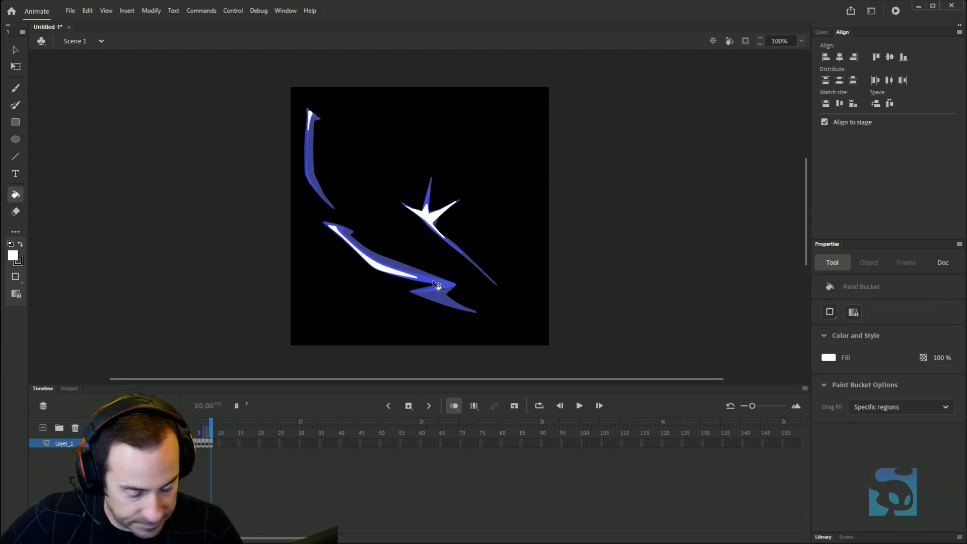
Add a blank keyframe on frame 9, brush only a small shrunken burst outline there and fill it with white
{"action": "key", "text": "period"}
{"action": "key", "text": "b"}
{"action": "left_click_drag", "start_coordinate": [437, 214], "coordinate": [429, 227]}
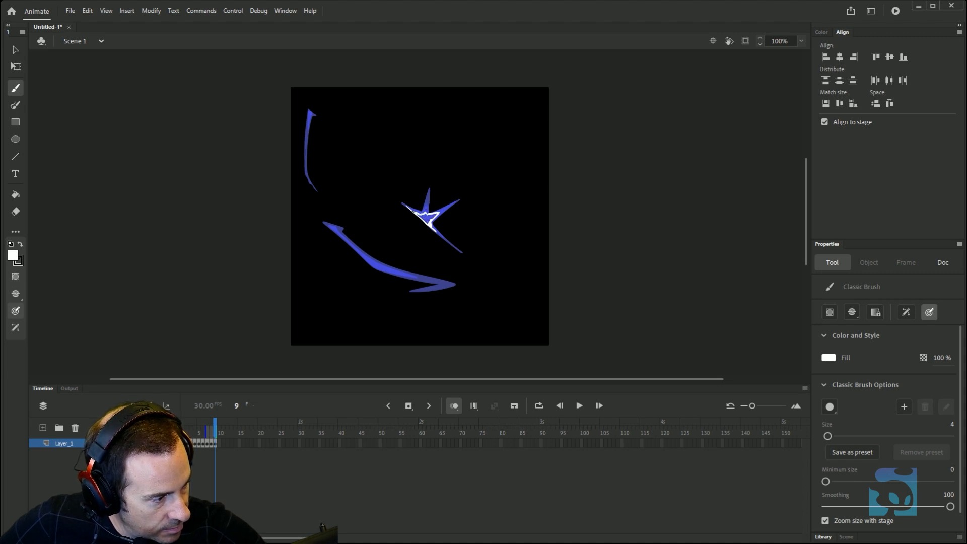
{"action": "left_click", "coordinate": [434, 222]}
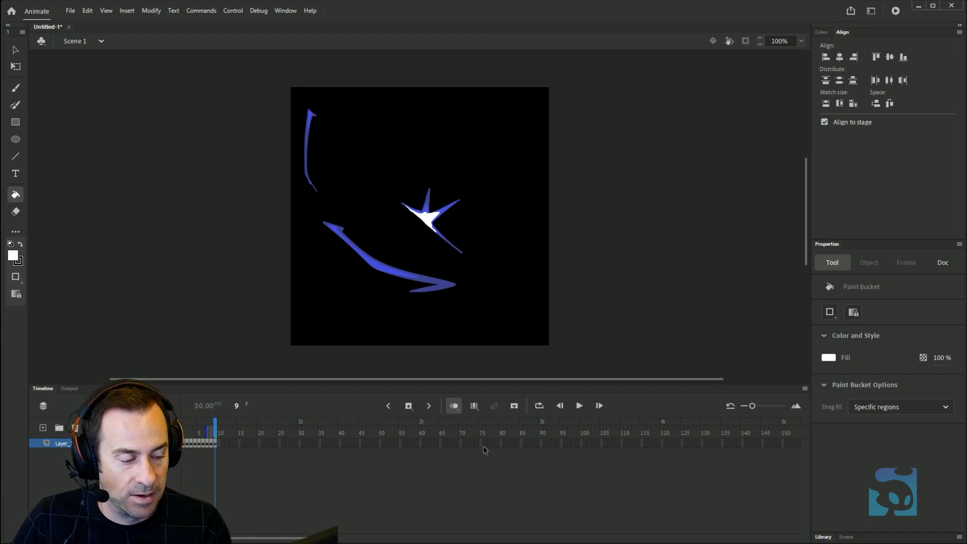
Insert blank keyframes from frame 10 through frame 20 and test the movie to preview the slash animation
{"action": "key", "text": "F7"}
{"action": "key", "text": "F7"}
{"action": "key", "text": "F7"}
{"action": "key", "text": "F7"}
{"action": "key", "text": "F7"}
{"action": "key", "text": "F7"}
{"action": "key", "text": "F7"}
{"action": "key", "text": "F7"}
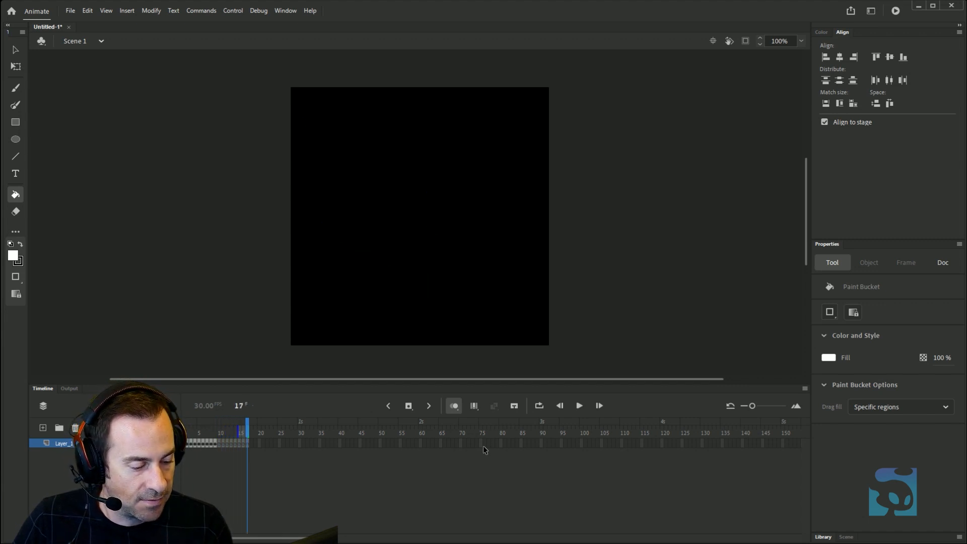
{"action": "key", "text": "F7"}
{"action": "key", "text": "F7"}
{"action": "key", "text": "F7"}
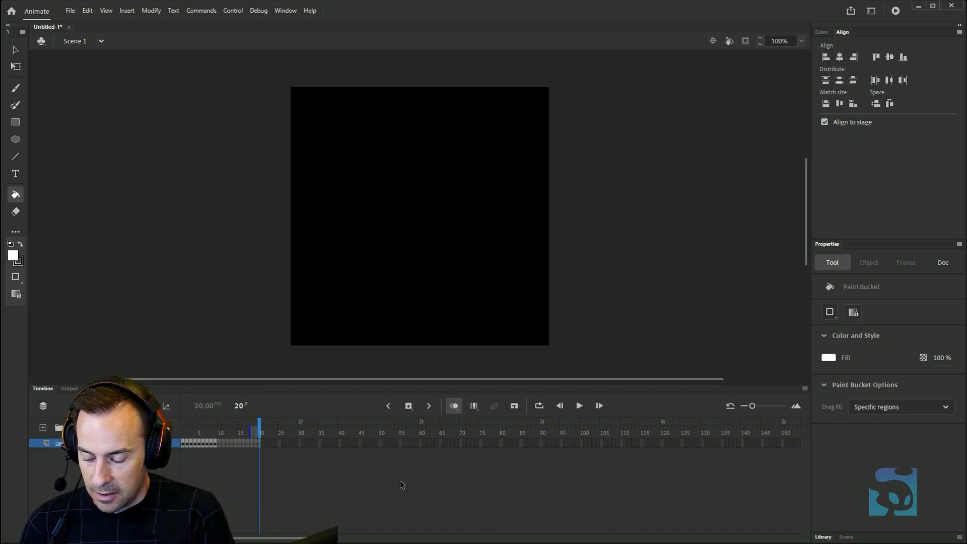
{"action": "key", "text": "ctrl+Return"}
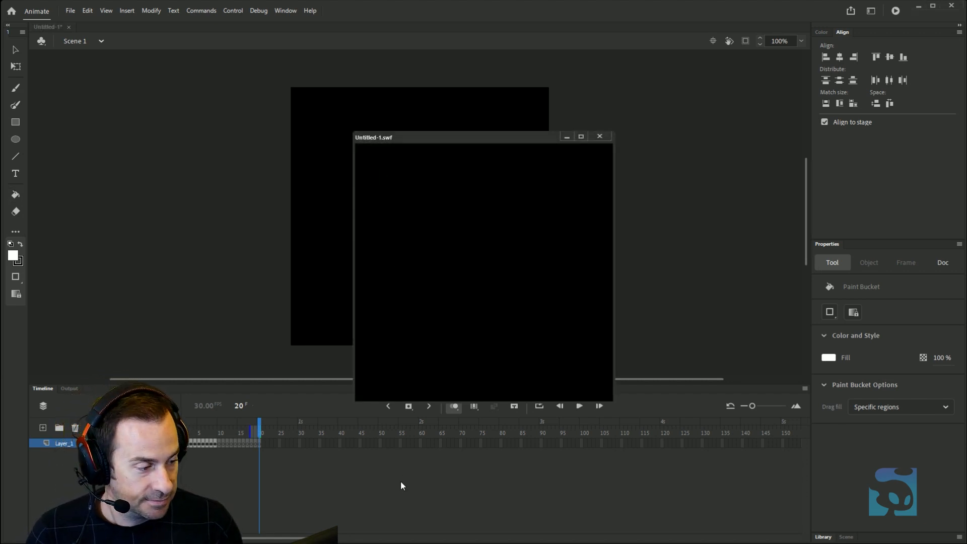